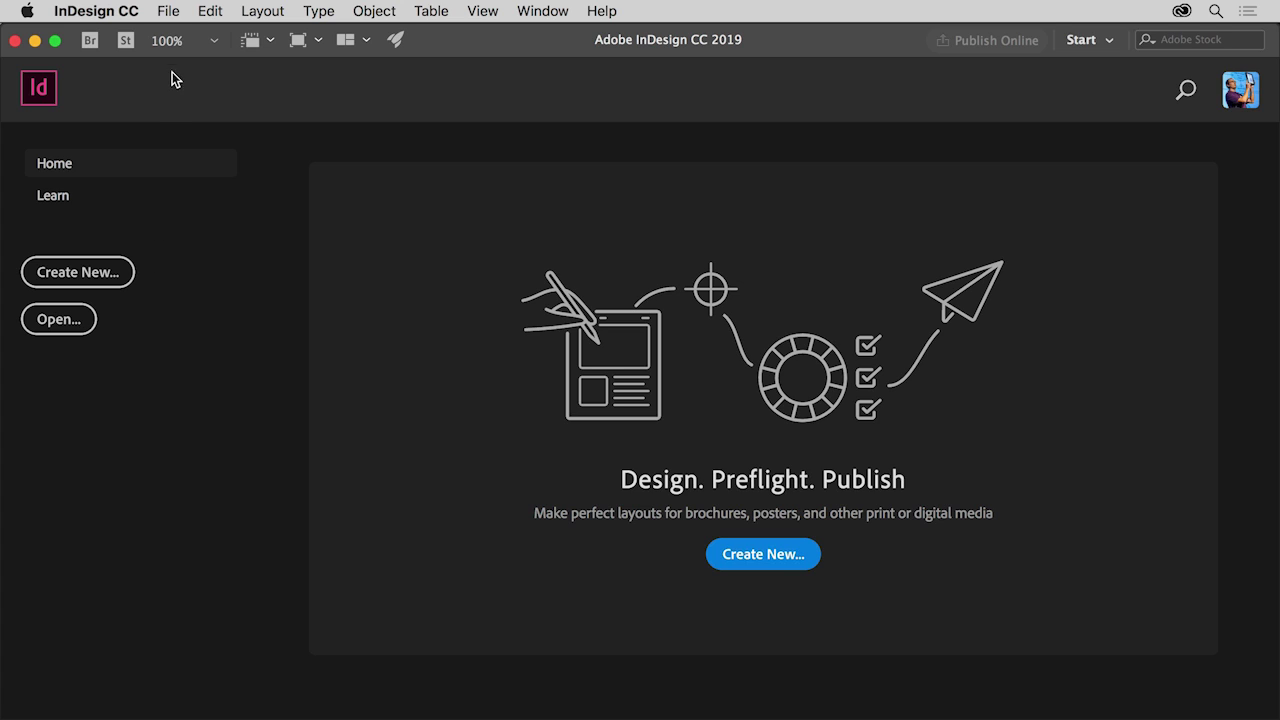
# Step: Start a new print document based on the blank Tabloid preset
pyautogui.click(170, 12)
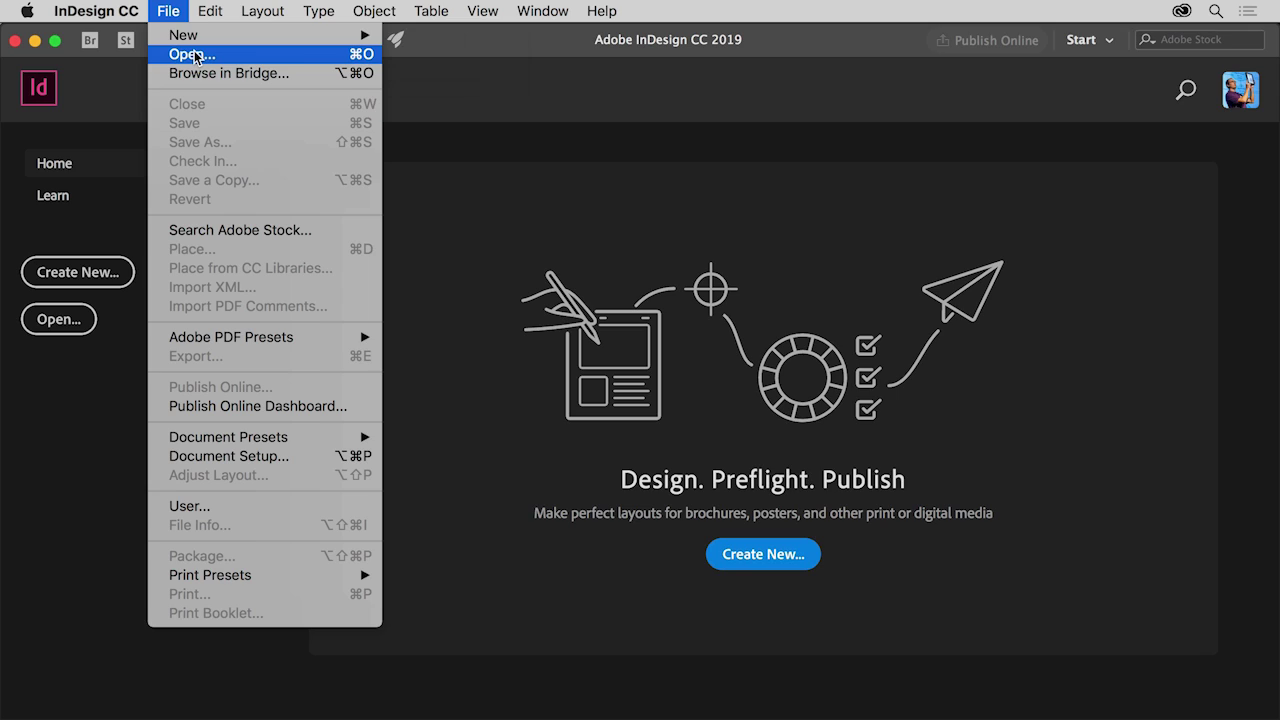
pyautogui.moveTo(209, 40)
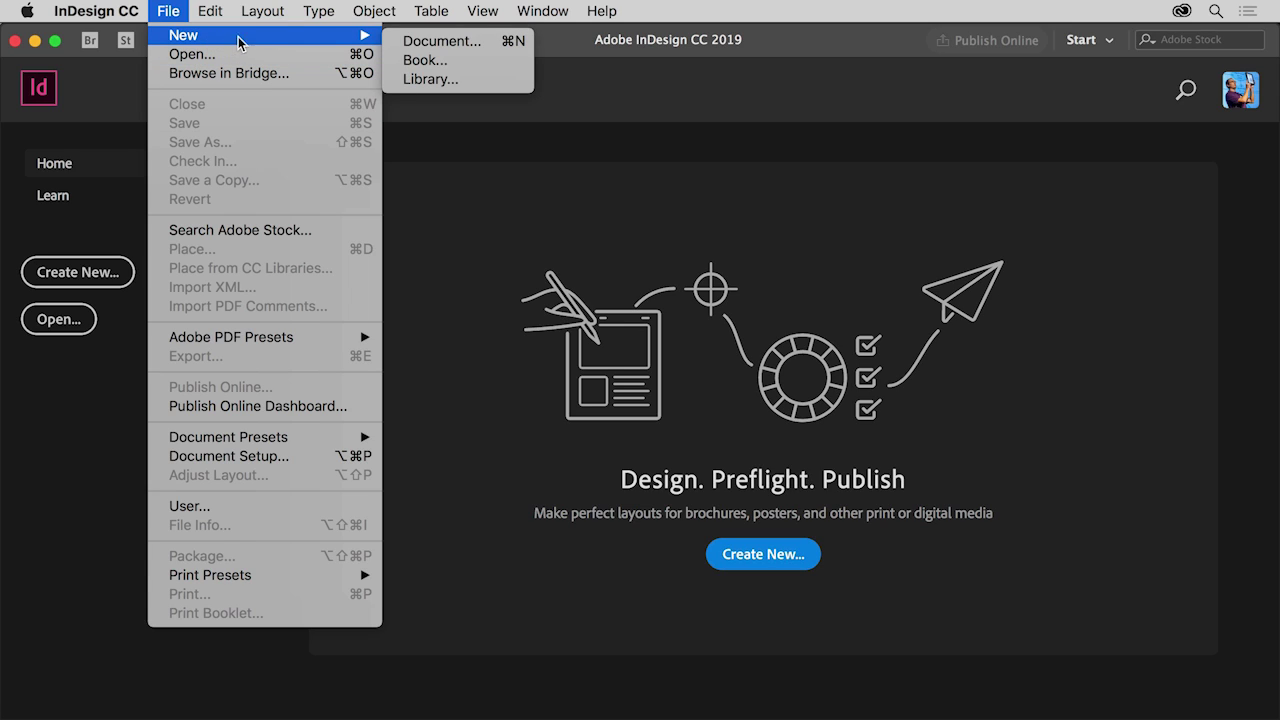
pyautogui.click(487, 46)
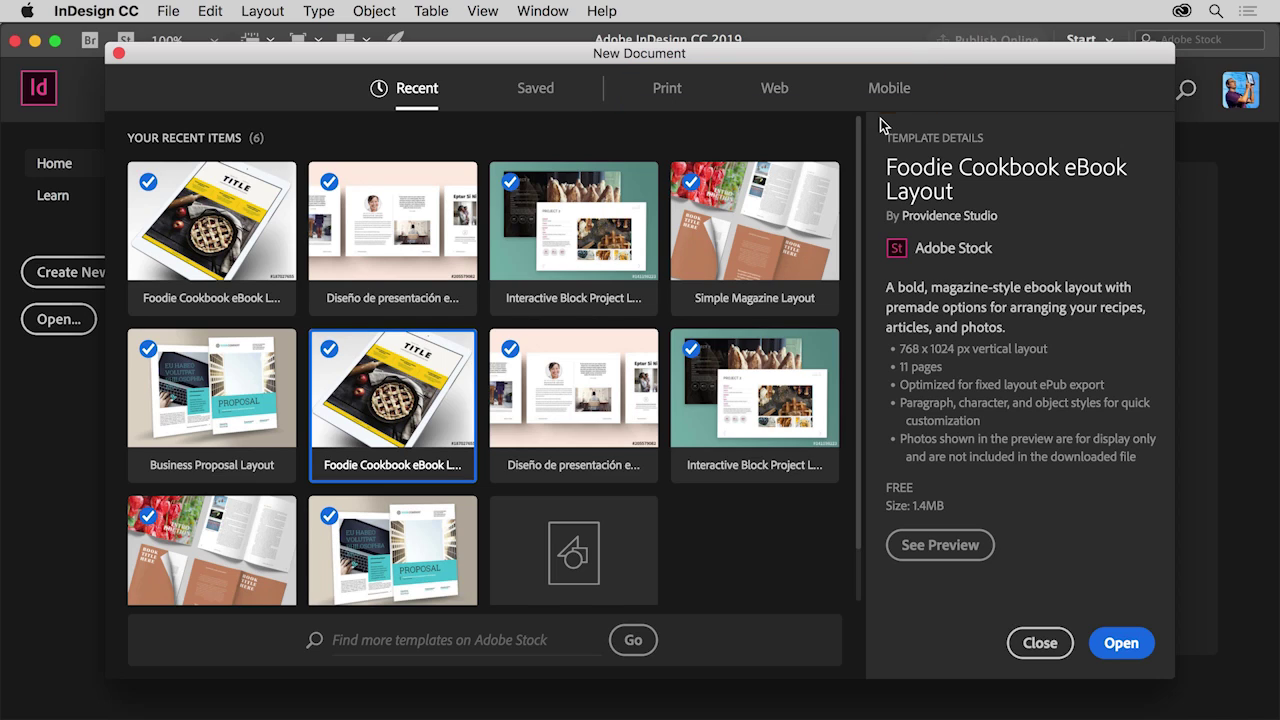
pyautogui.click(670, 92)
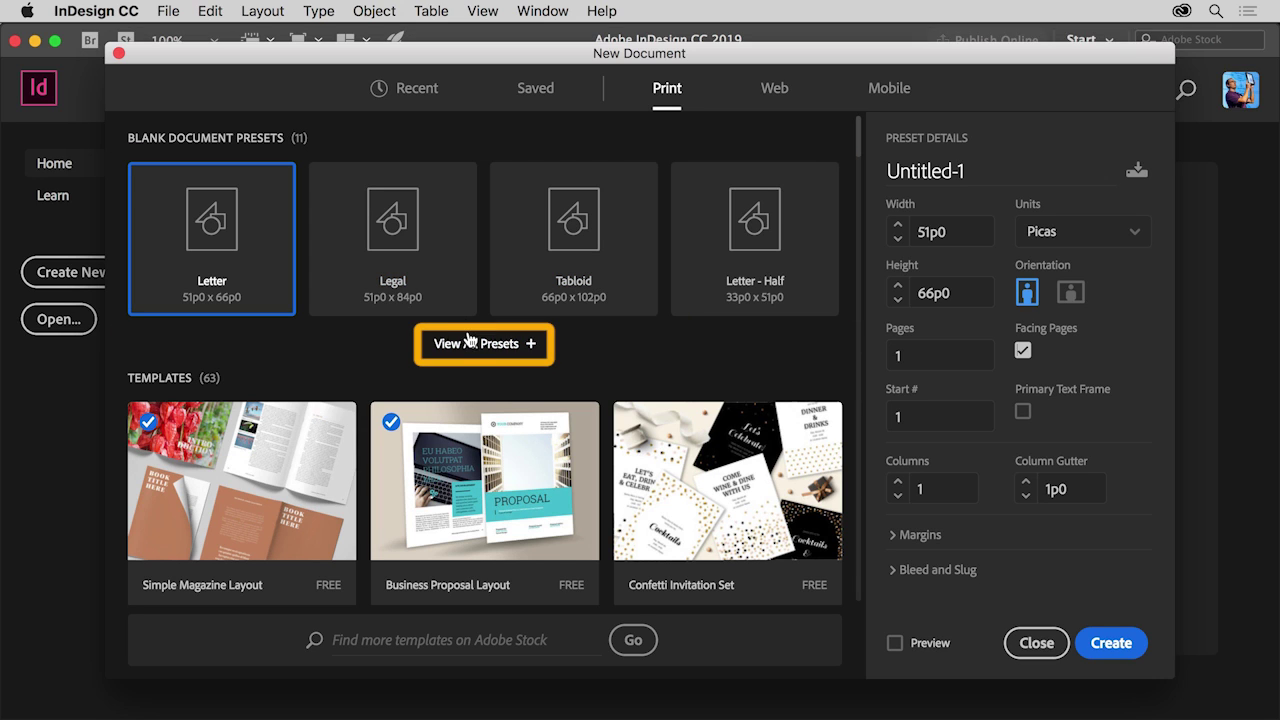
pyautogui.click(500, 345)
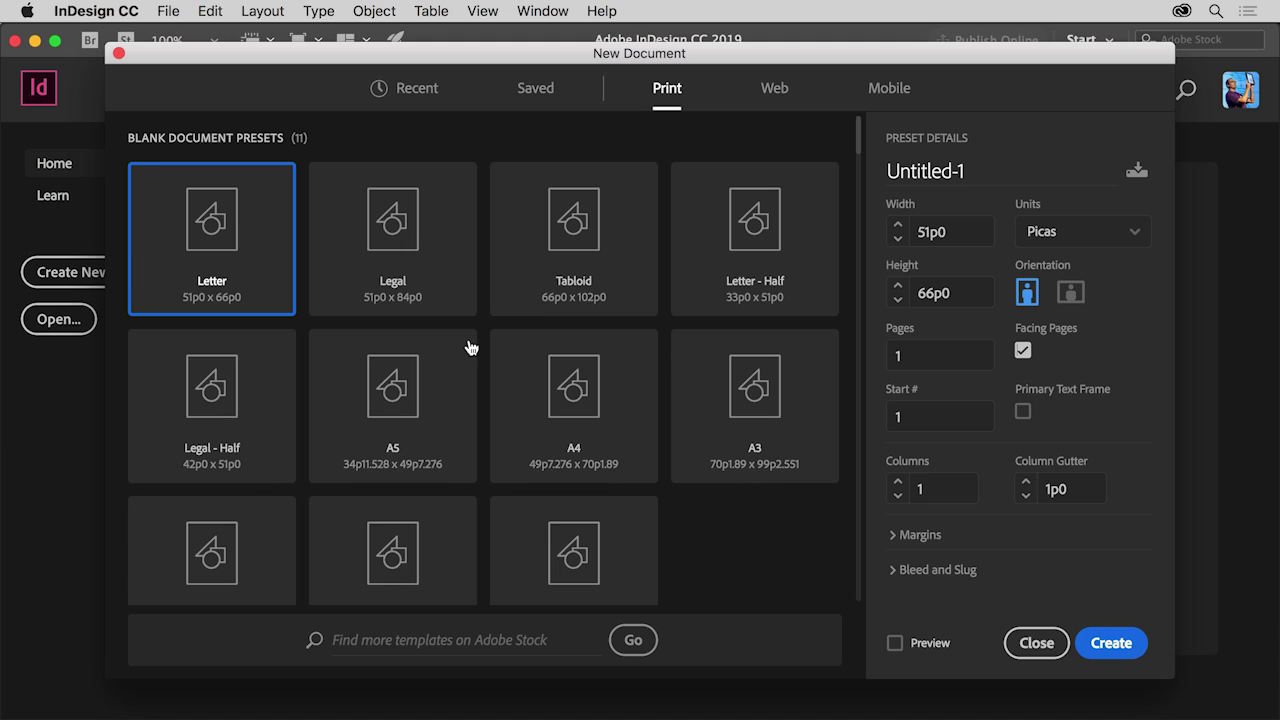
pyautogui.click(520, 272)
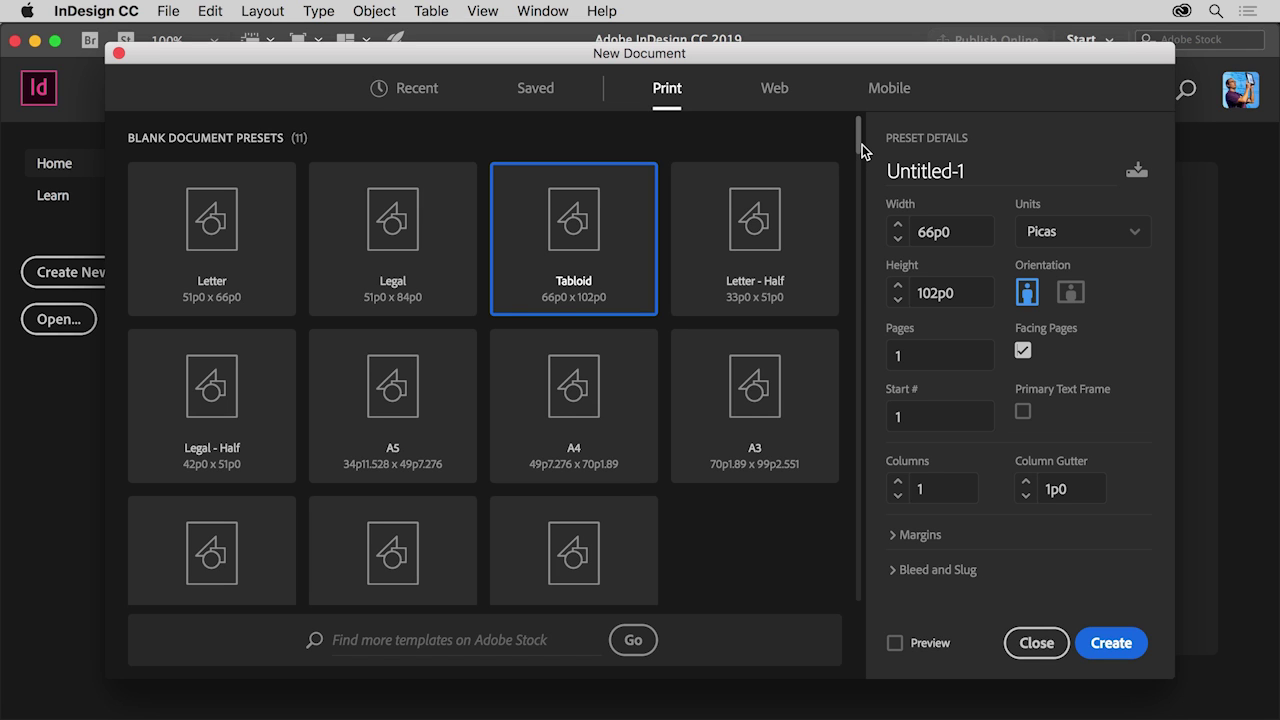
# Step: Browse the print templates below the presets, and name the new document Flyer
pyautogui.moveTo(862, 144); pyautogui.dragTo(873, 202)
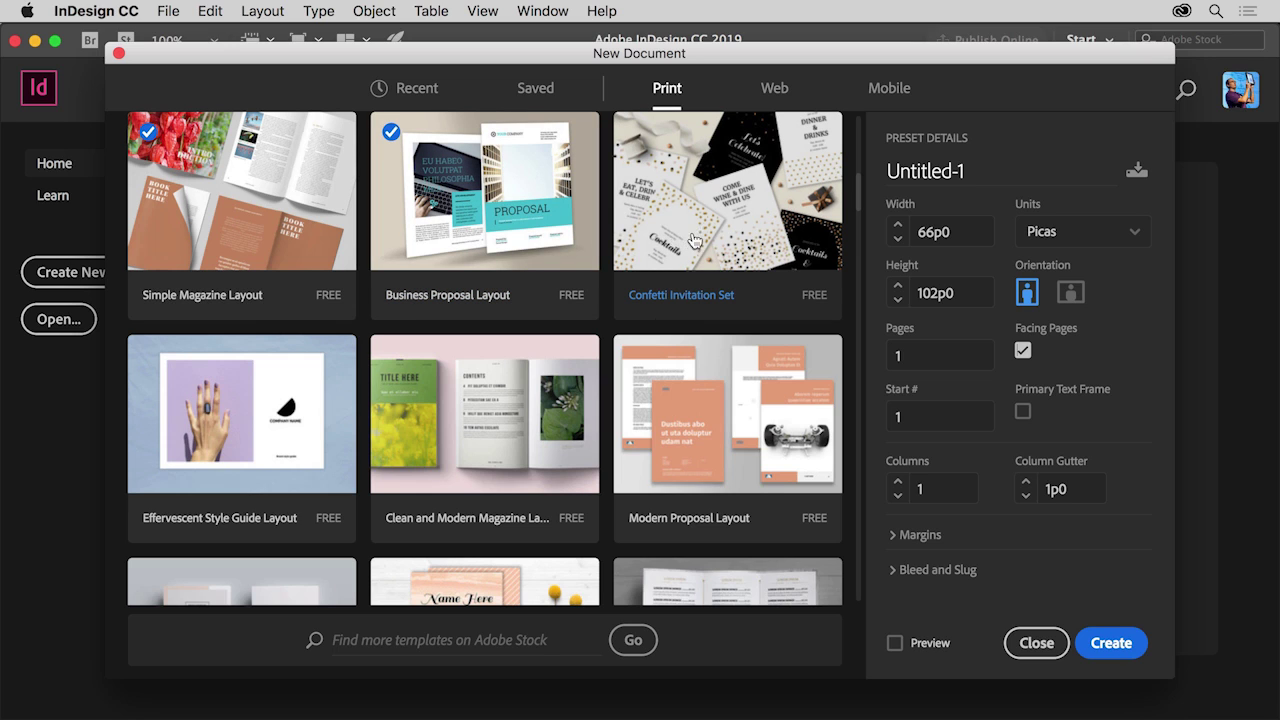
pyautogui.moveTo(859, 201); pyautogui.dragTo(863, 136)
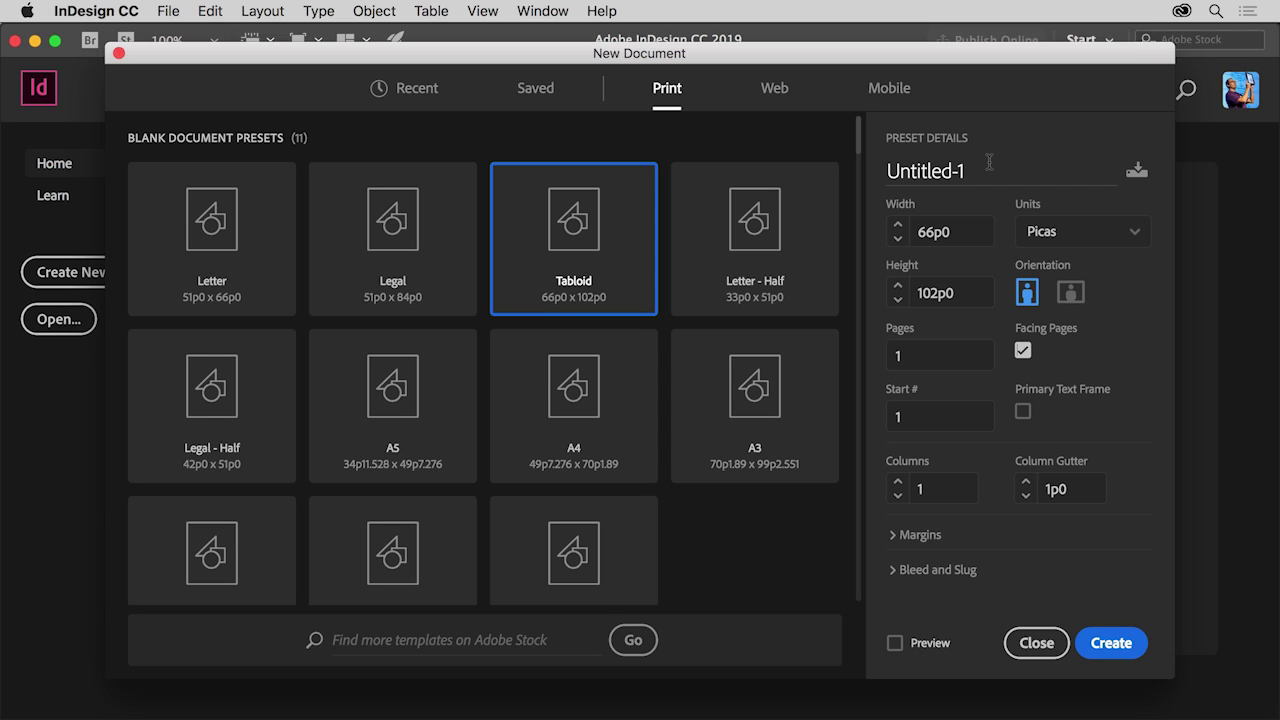
pyautogui.moveTo(989, 161); pyautogui.dragTo(851, 177)
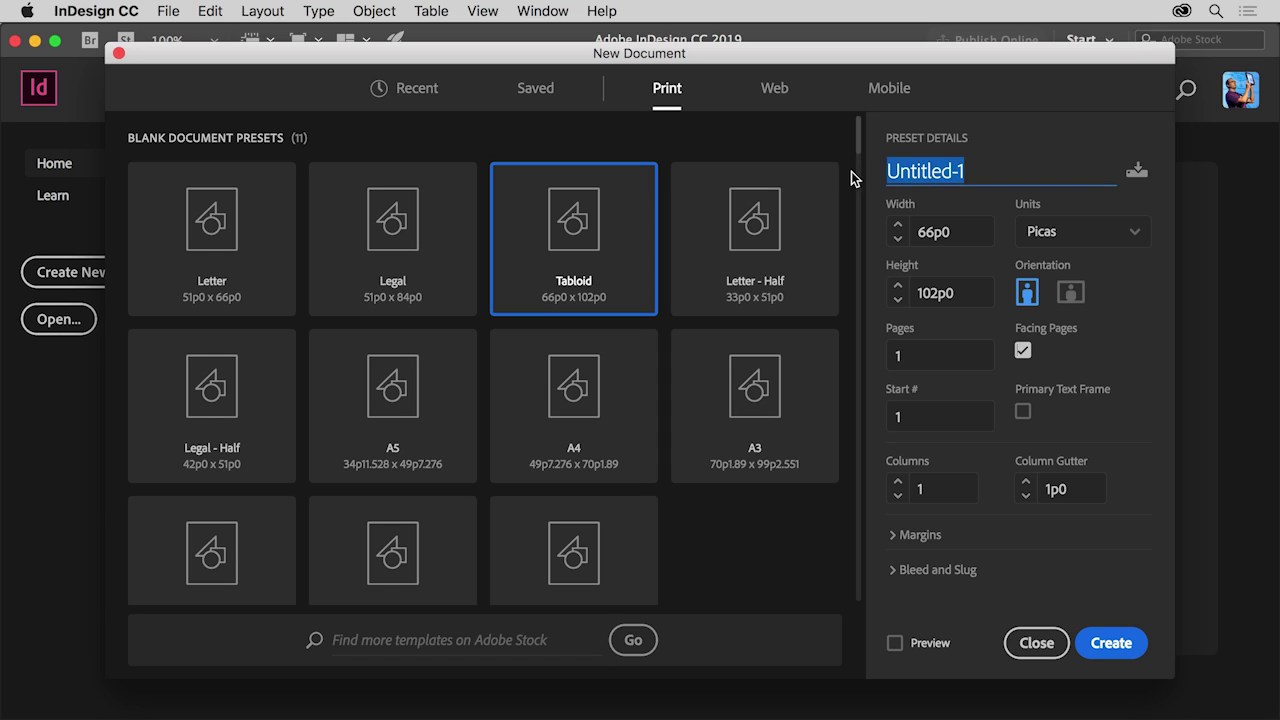
pyautogui.write('Flyer')
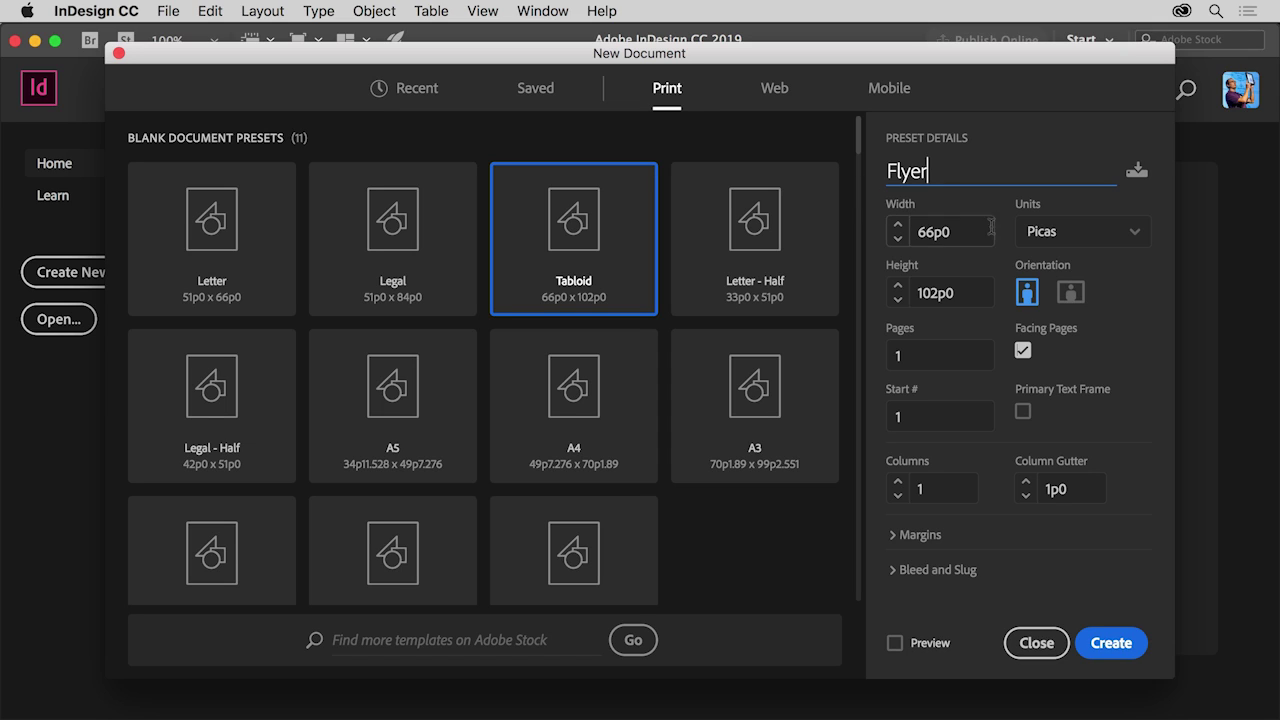
# Step: Set the new document's units to Inches and its orientation to landscape
pyautogui.click(1064, 234)
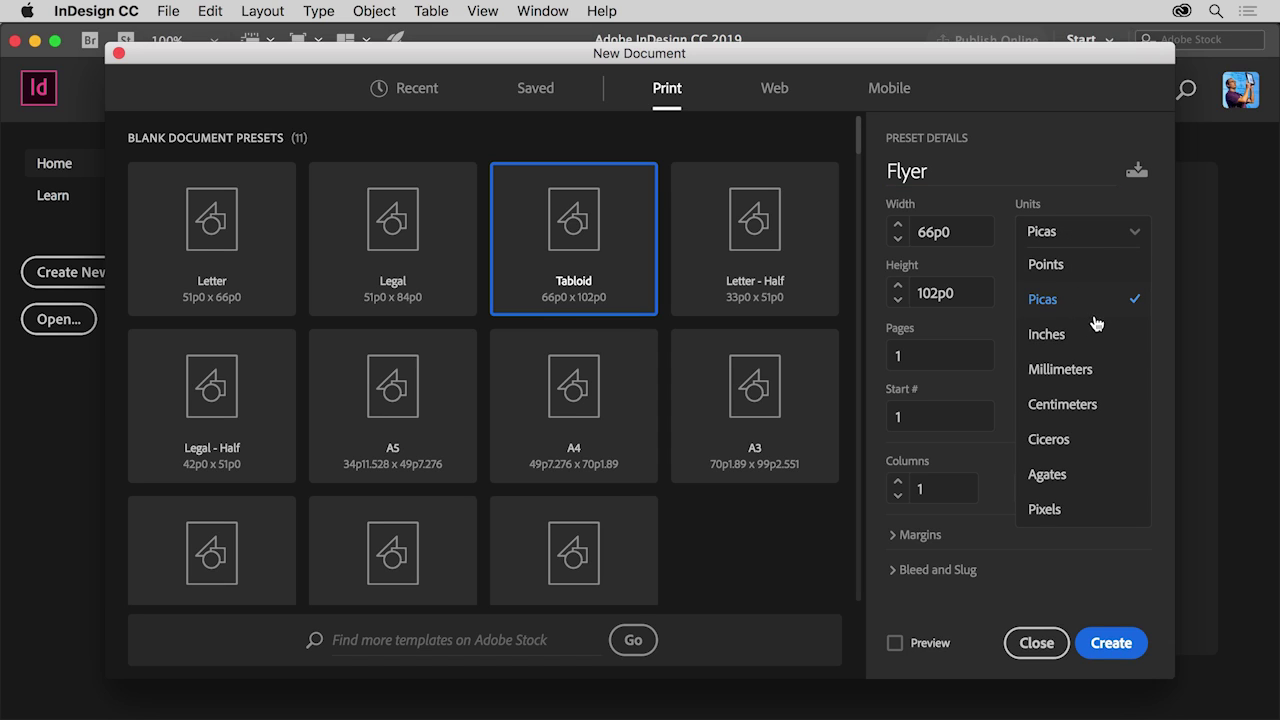
pyautogui.click(1098, 334)
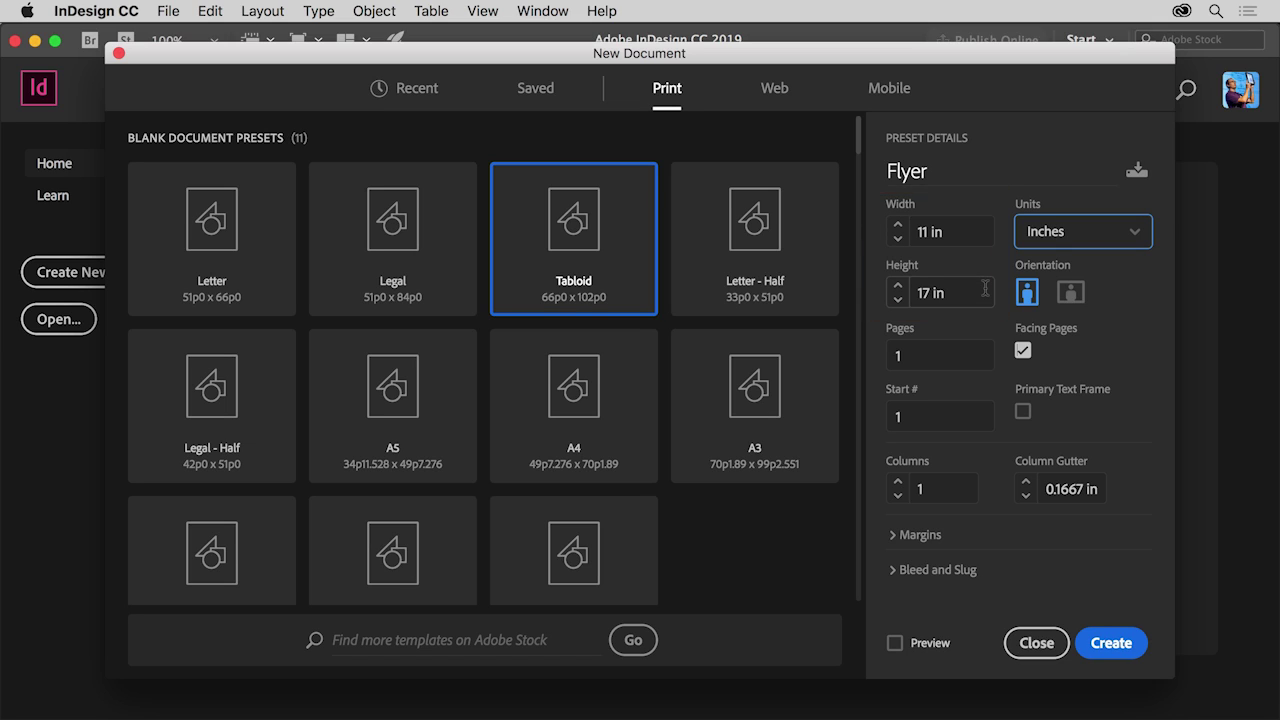
pyautogui.click(1072, 294)
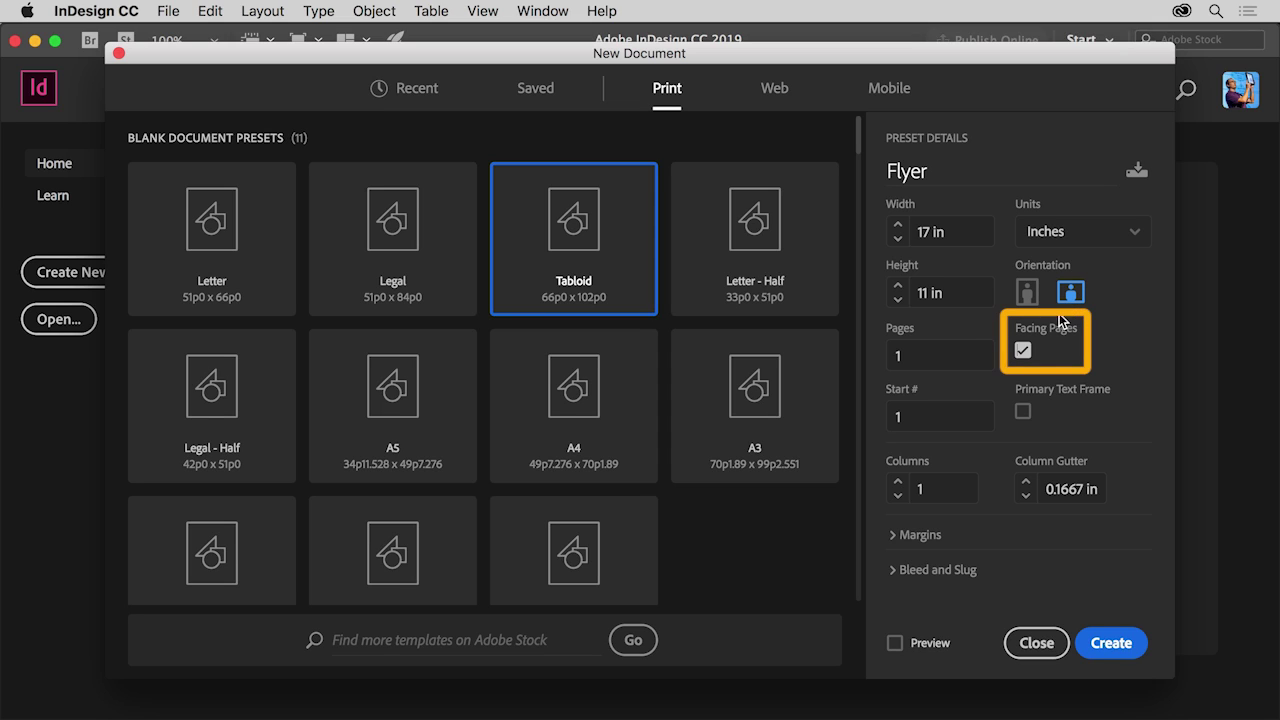
# Step: Turn off Facing Pages and create the document, dismissing the Properties panel introduction
pyautogui.click(1023, 351)
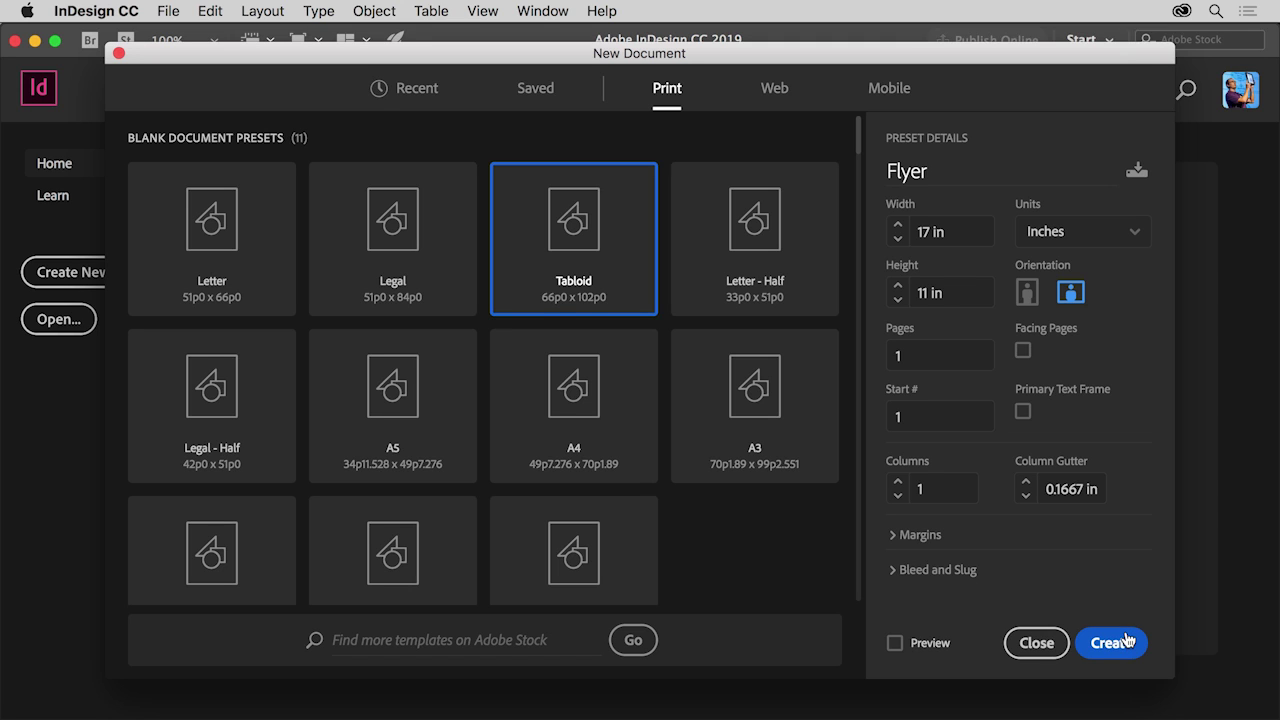
pyautogui.click(1127, 641)
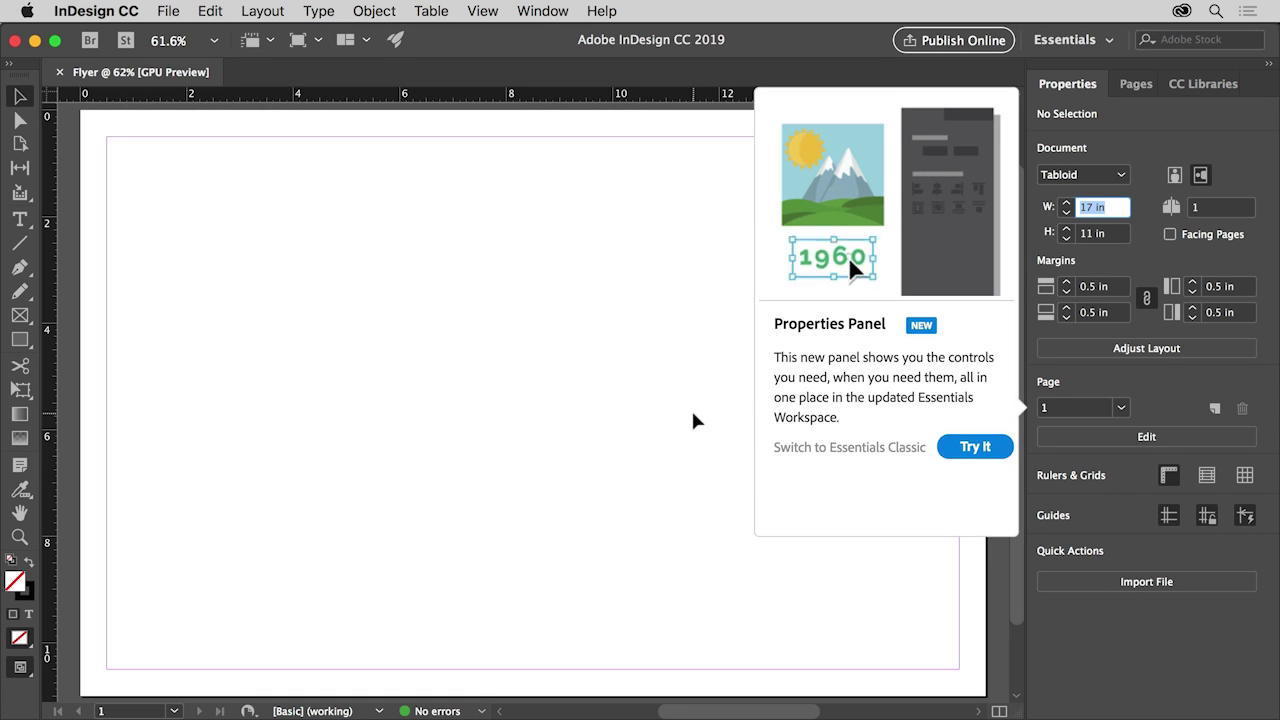
pyautogui.click(974, 447)
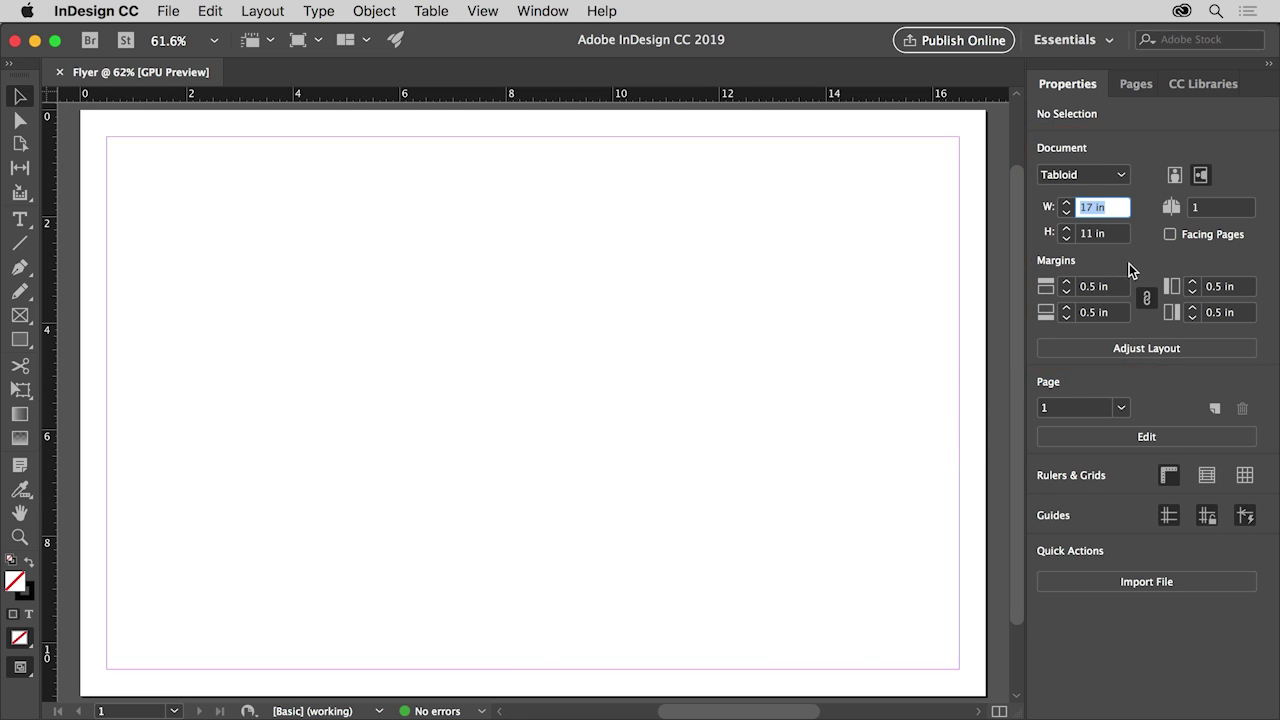
pyautogui.click(1122, 175)
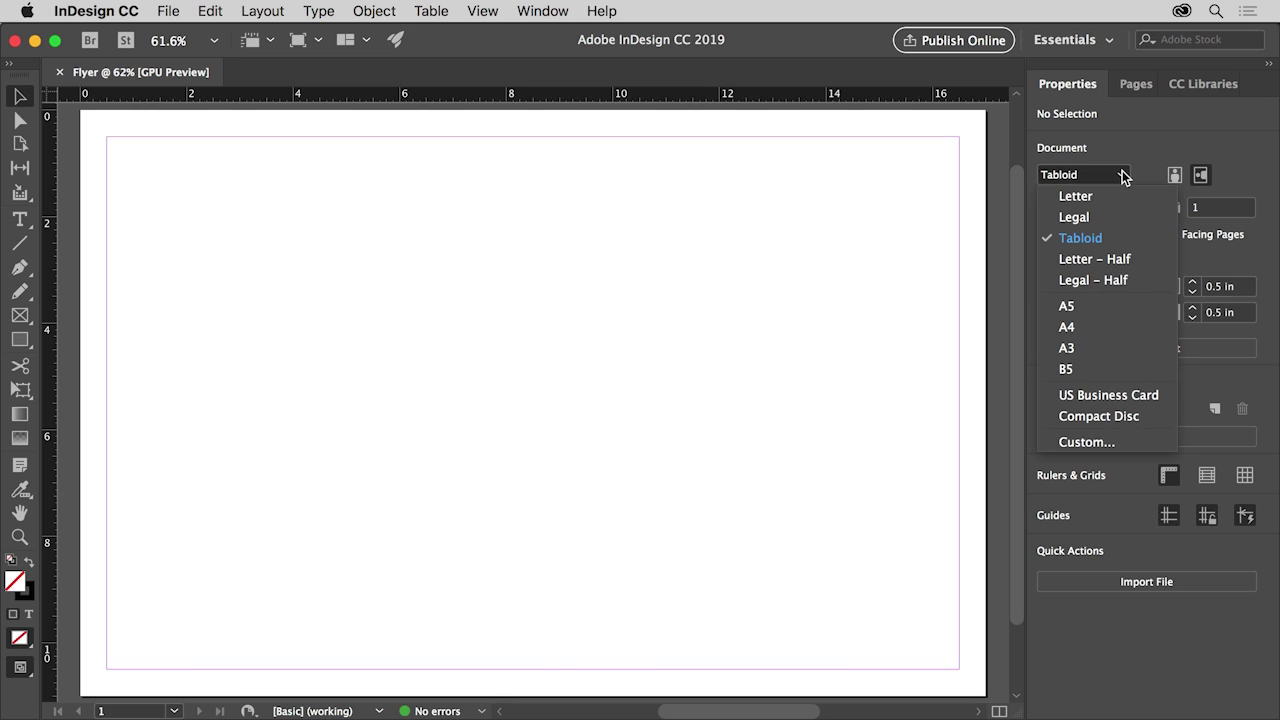
pyautogui.click(1122, 175)
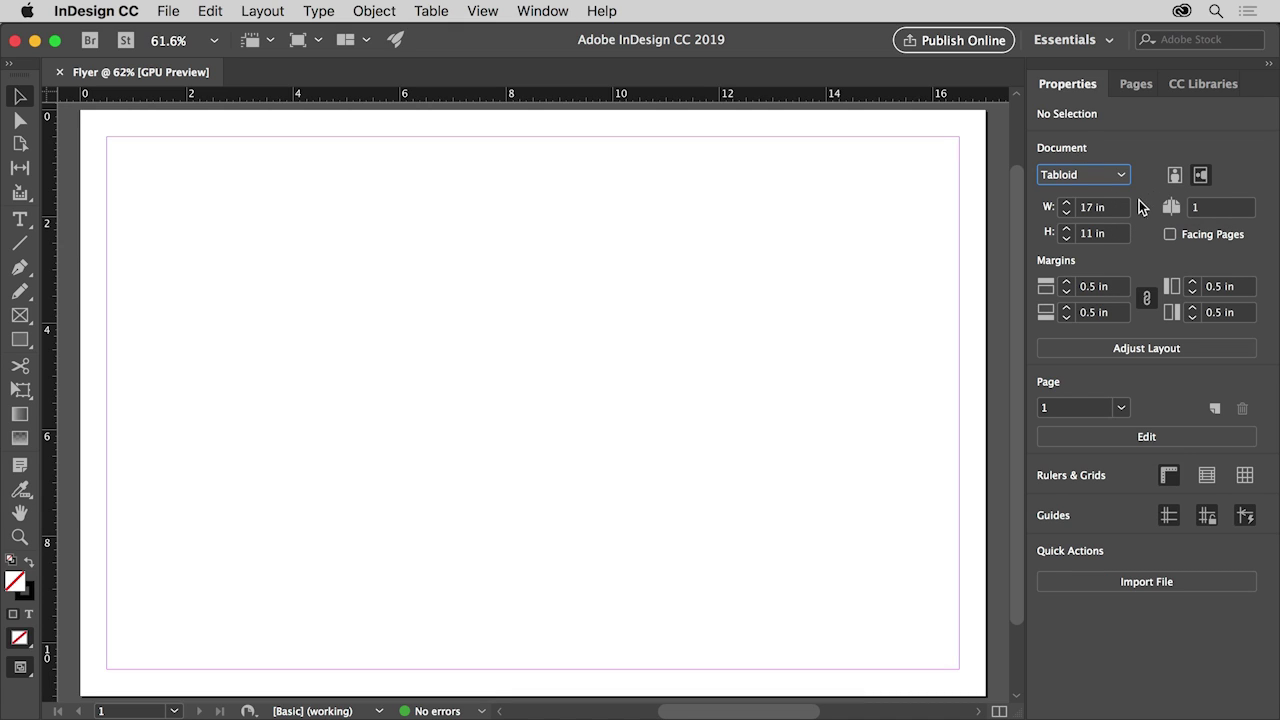
# Step: Save the document as Flyer on the Desktop in InDesign CC 2019 document format
pyautogui.click(168, 11)
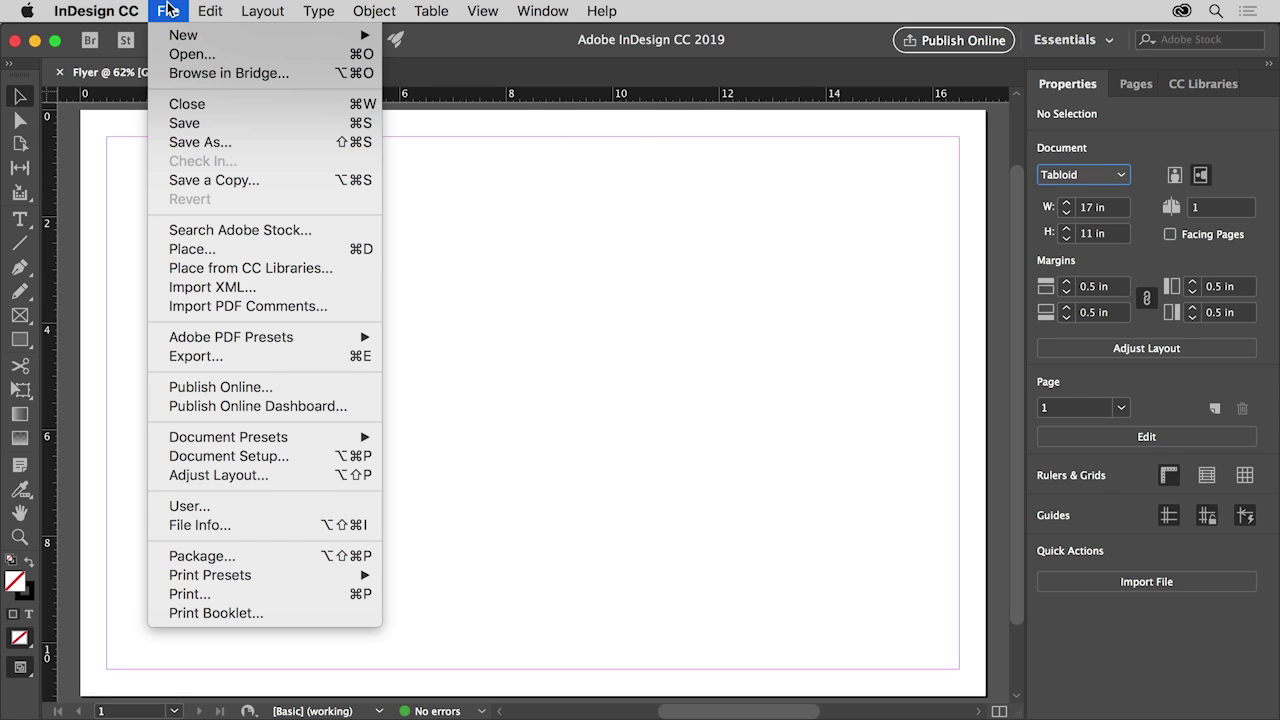
pyautogui.click(219, 123)
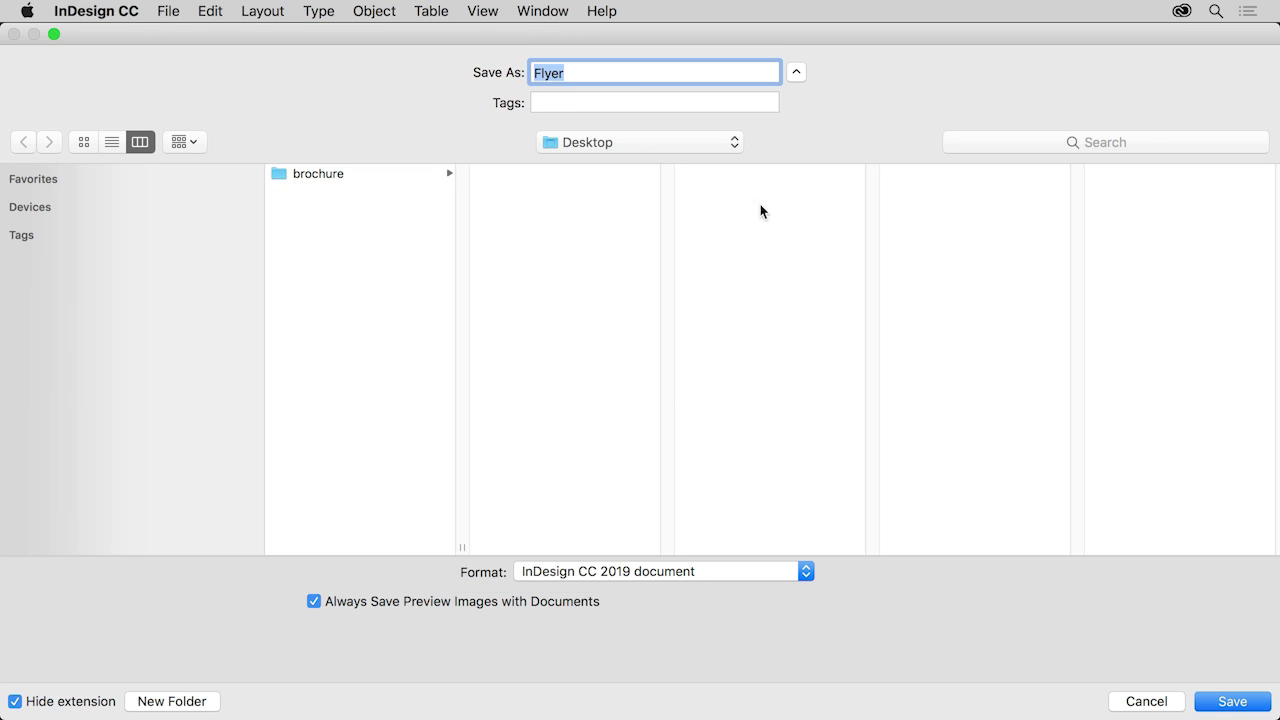
pyautogui.click(1236, 702)
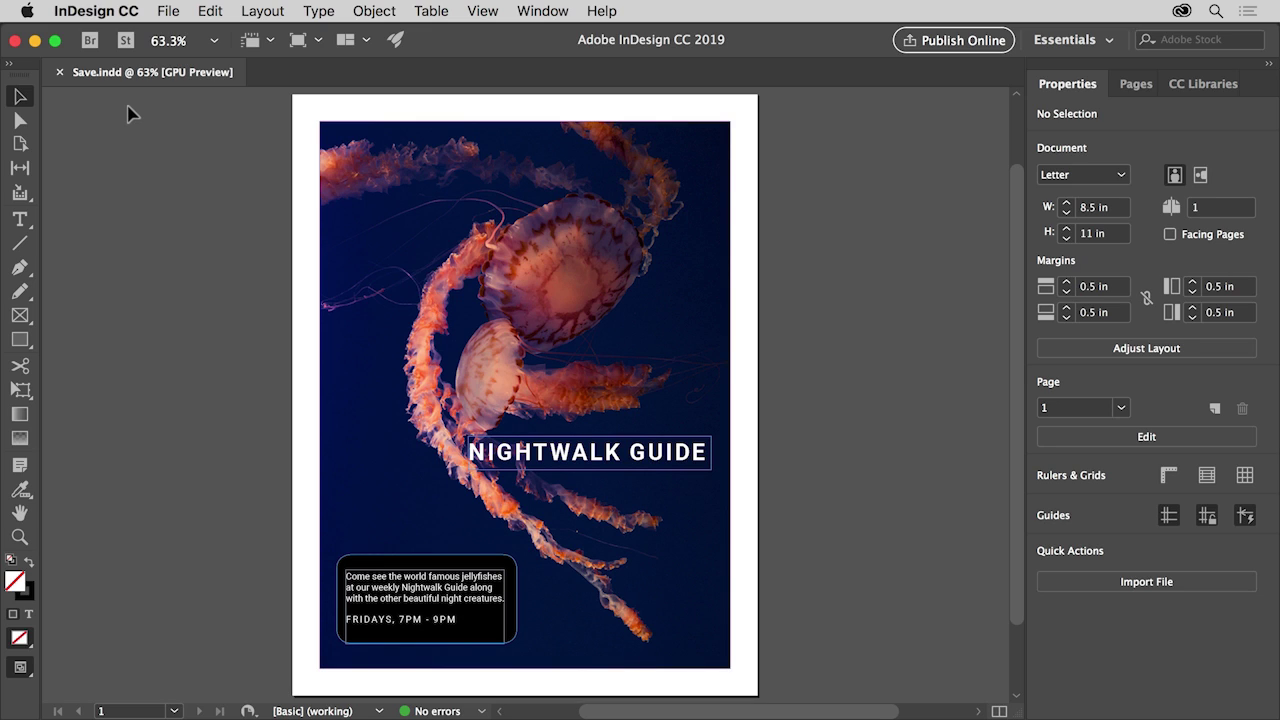
pyautogui.click(168, 11)
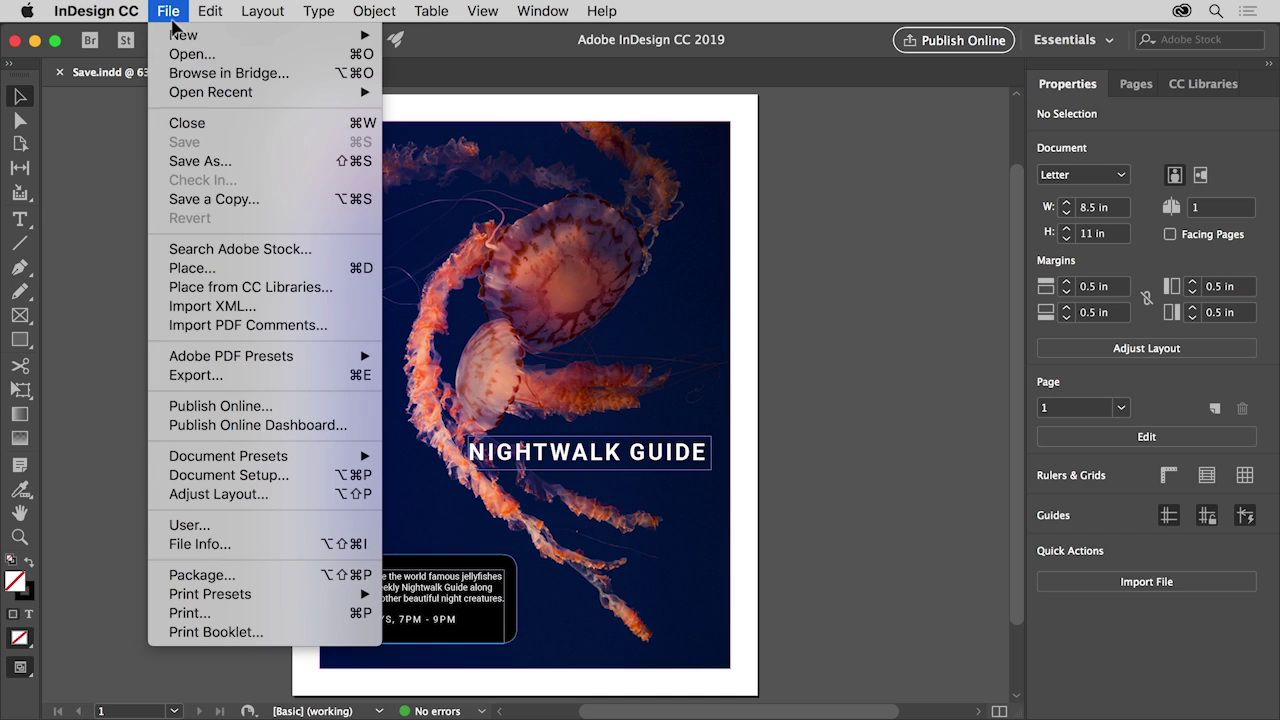
pyautogui.moveTo(182, 42)
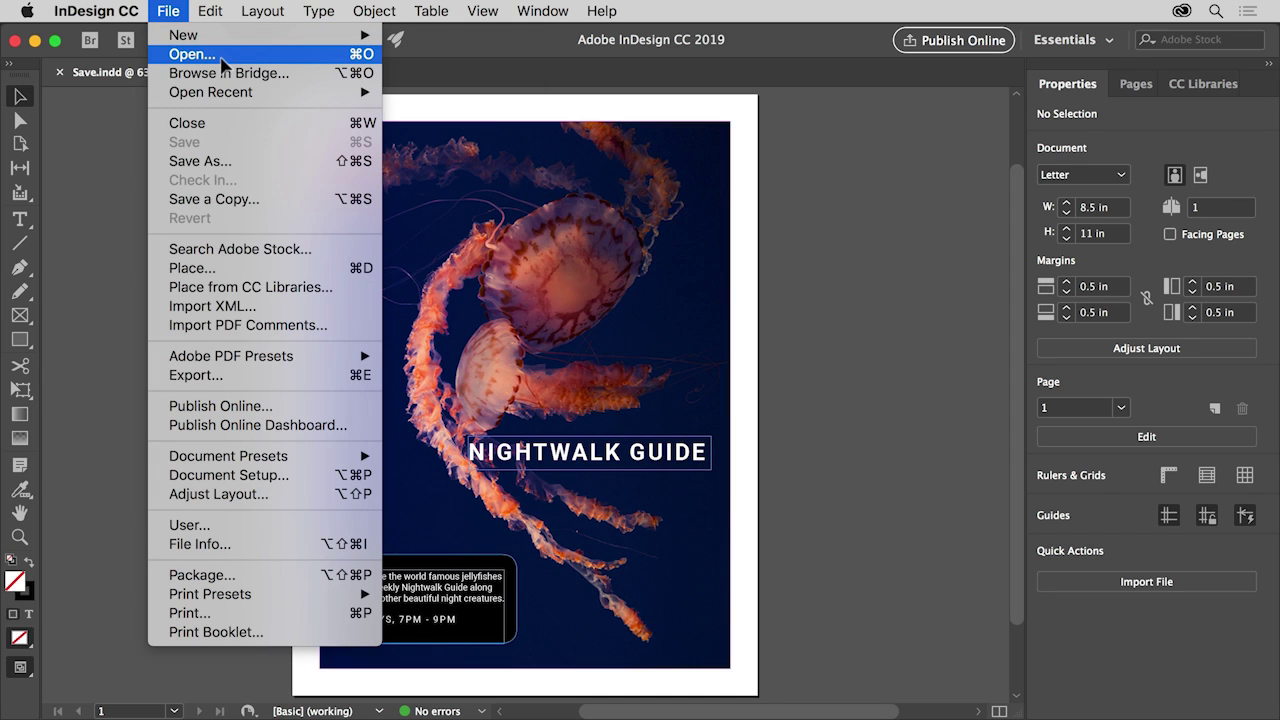
pyautogui.click(221, 60)
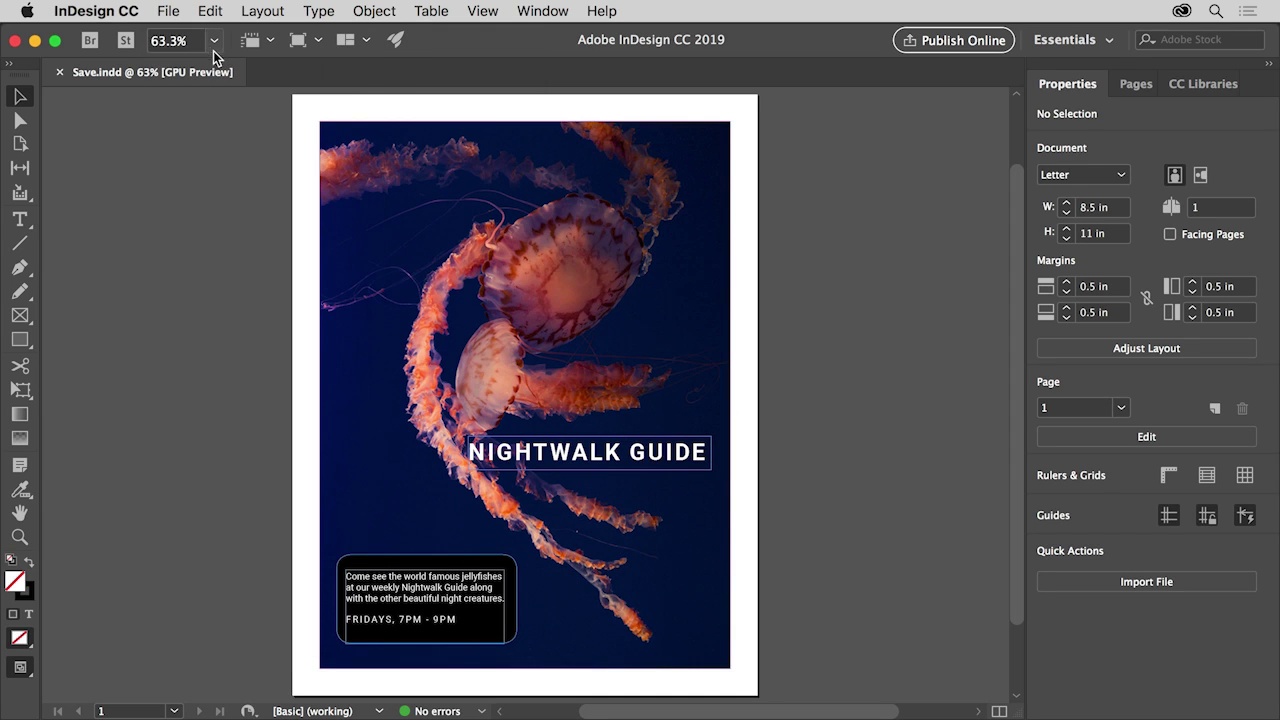
# Step: Save the open jellyfish flyer as a new version named Save_v2 in the 01 folder
pyautogui.click(179, 13)
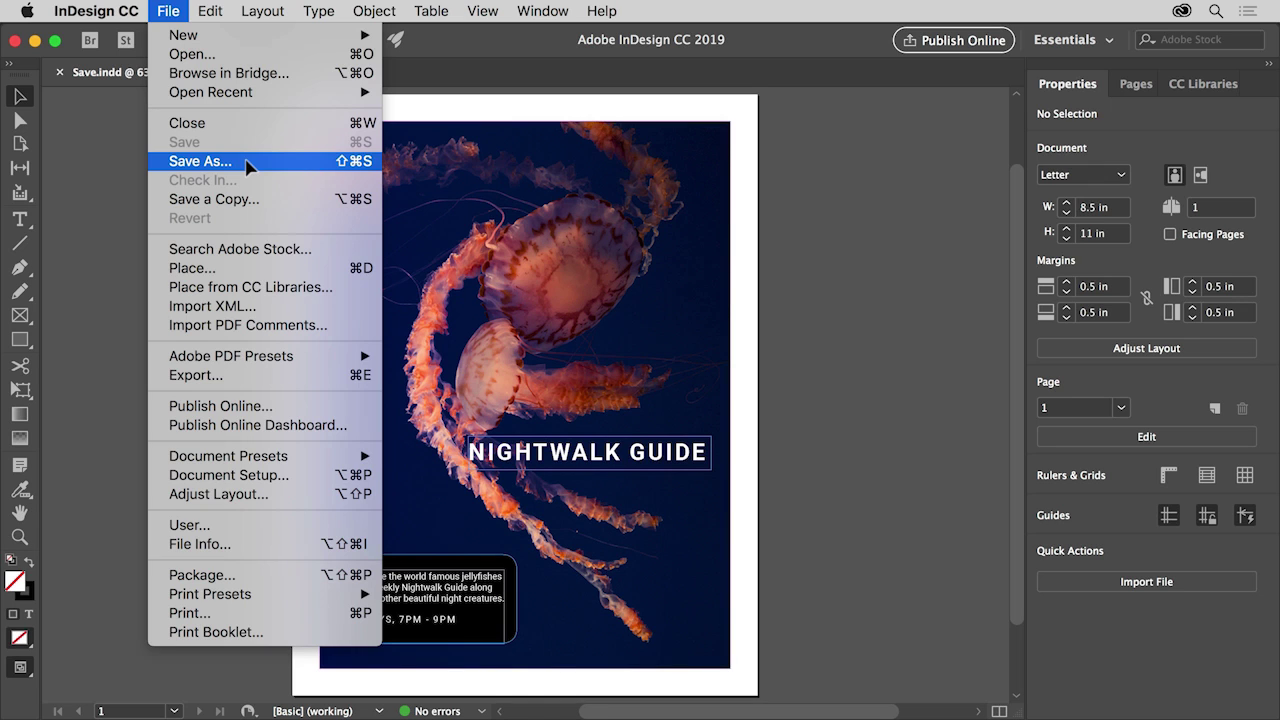
pyautogui.click(246, 161)
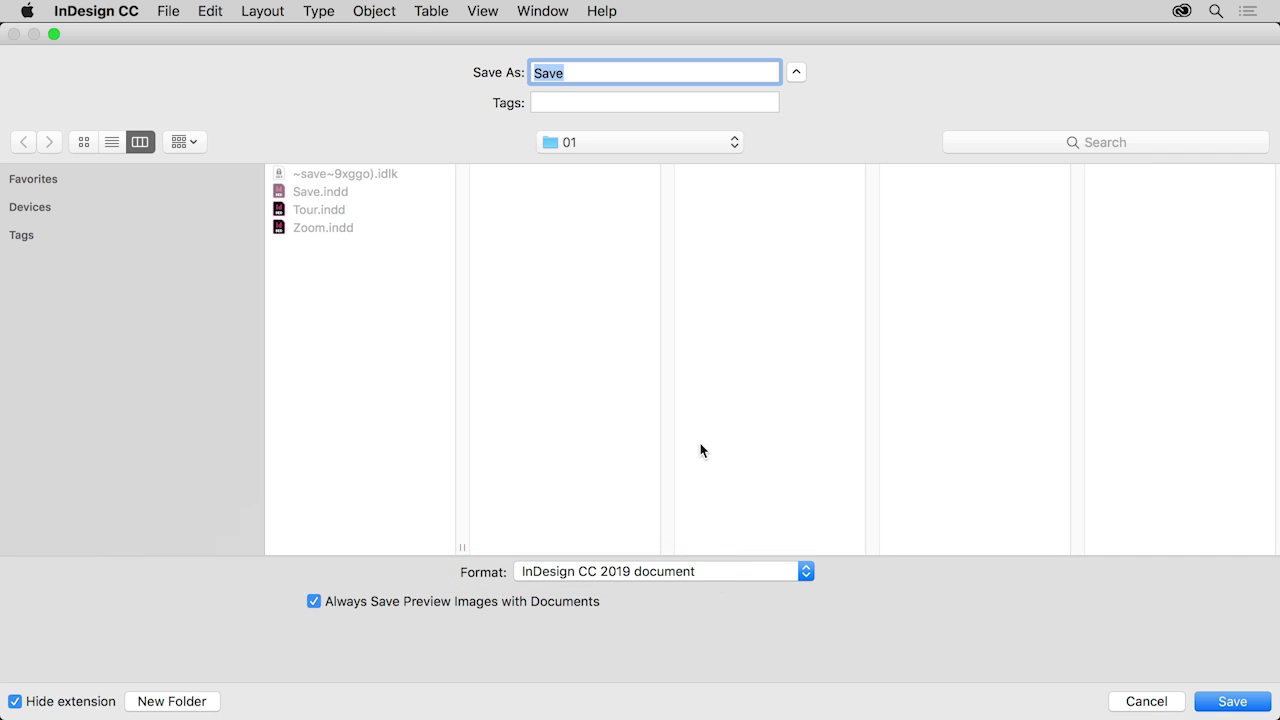
pyautogui.click(596, 72)
pyautogui.write('_v2')
pyautogui.click(1219, 703)
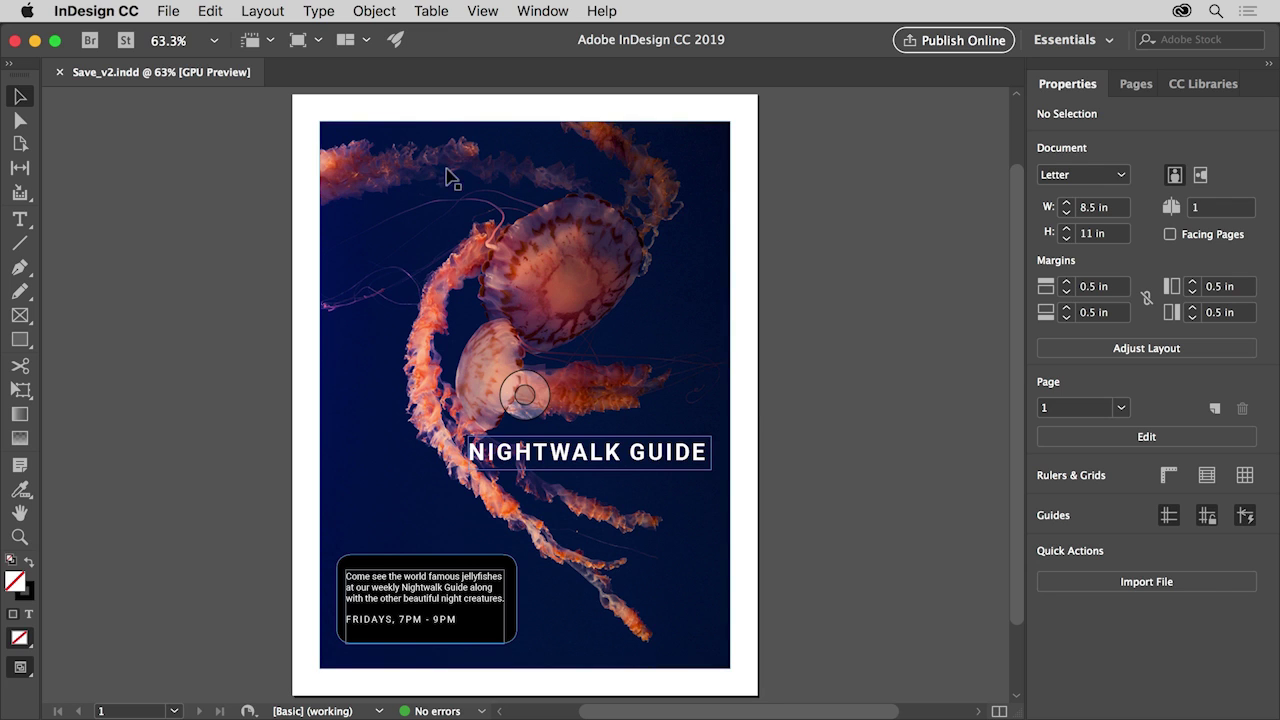
# Step: Start exporting the flyer in Adobe PDF (Print) format, using Save_v2 as the file name in the 01 folder
pyautogui.click(176, 11)
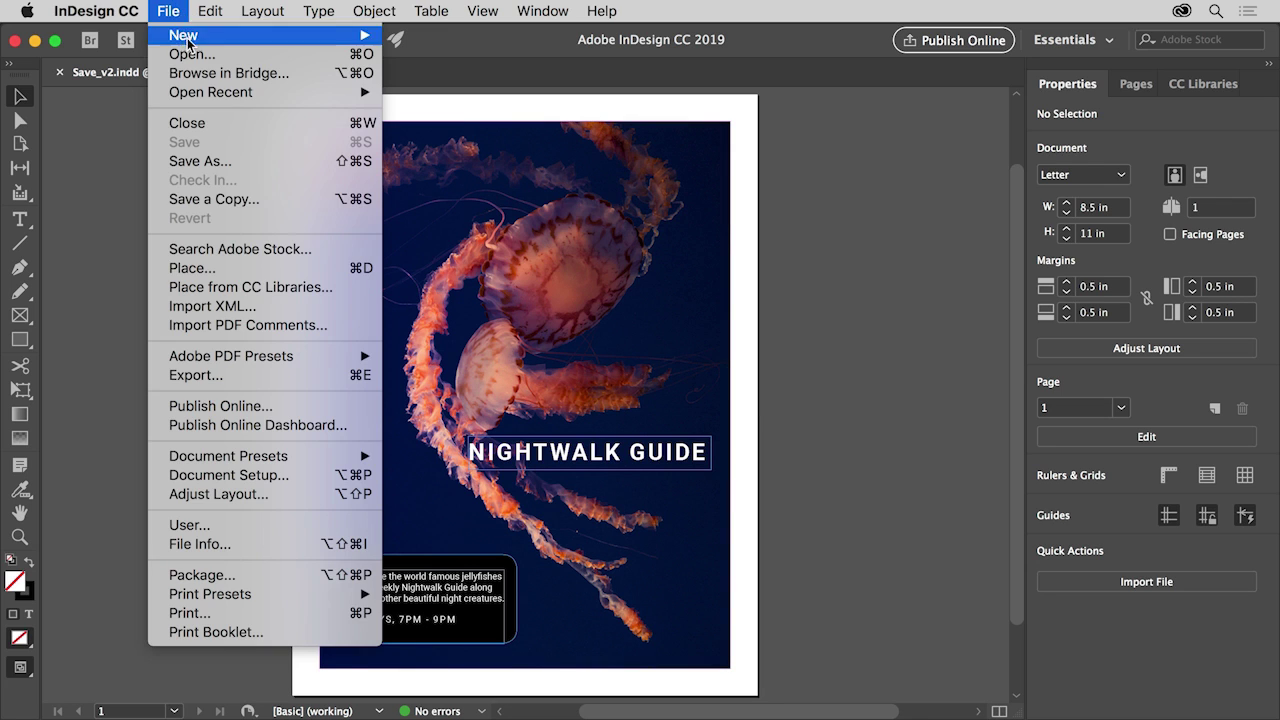
pyautogui.moveTo(237, 362)
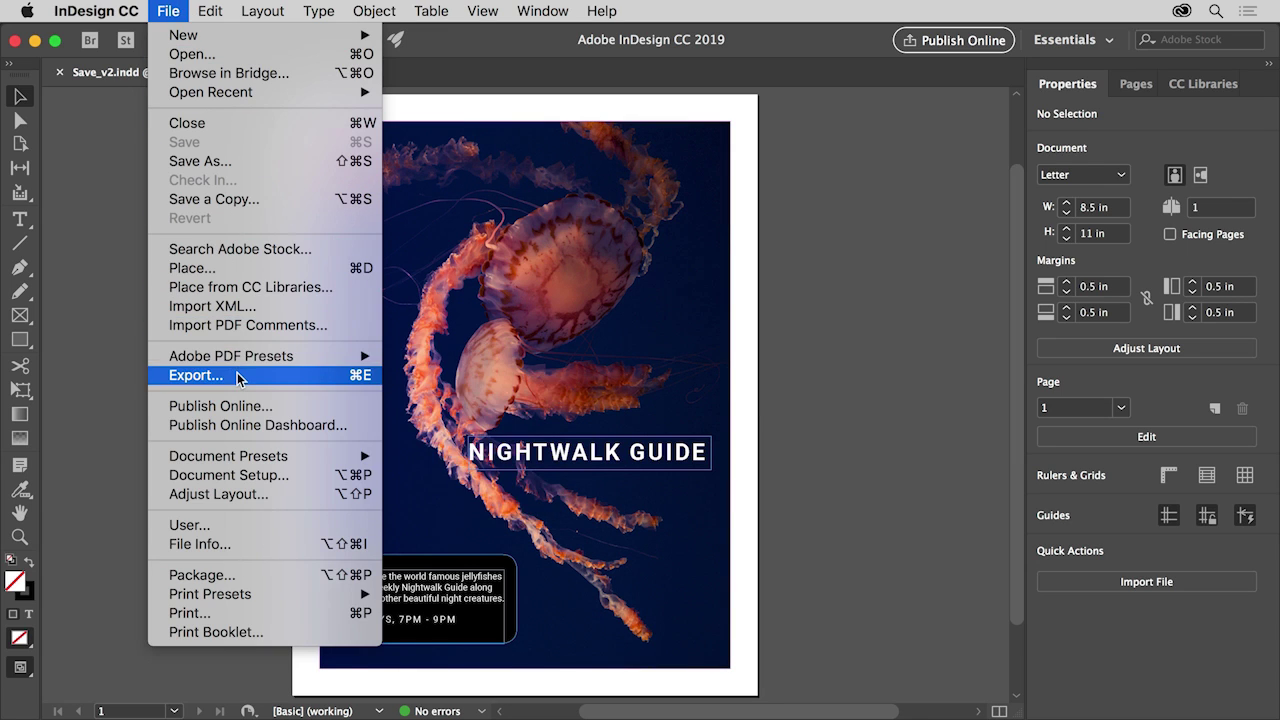
pyautogui.click(237, 376)
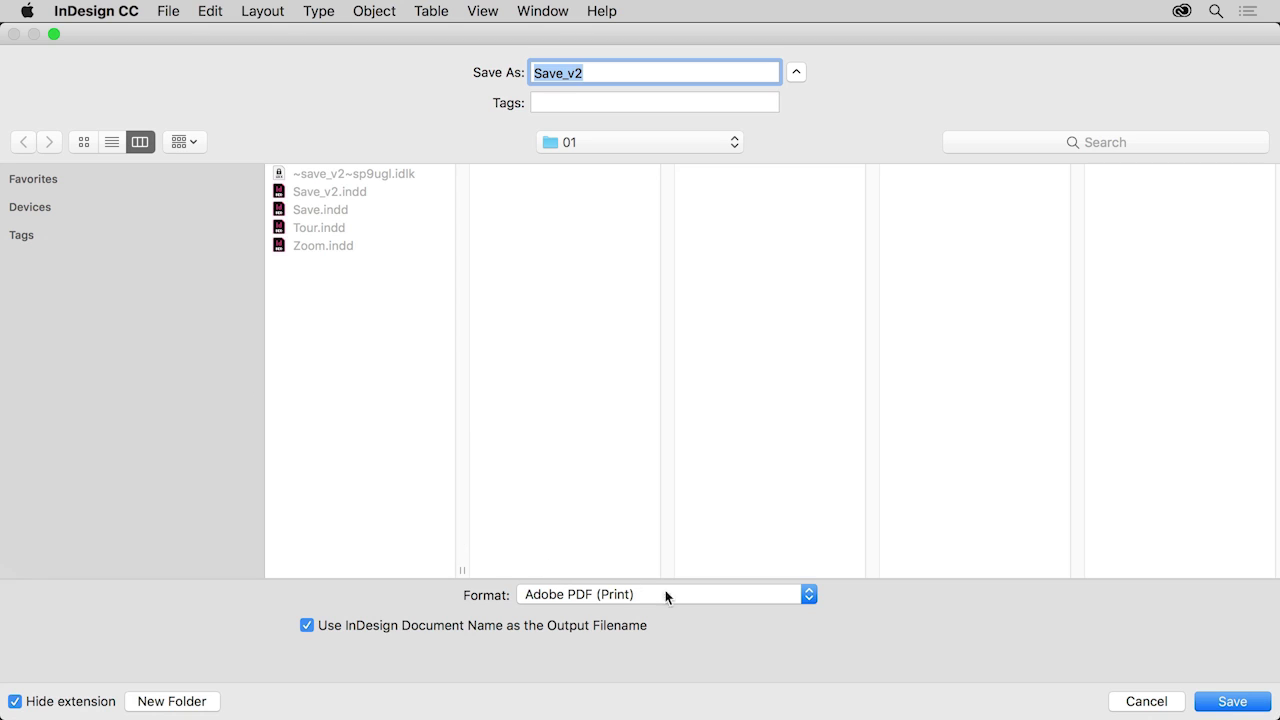
pyautogui.click(696, 594)
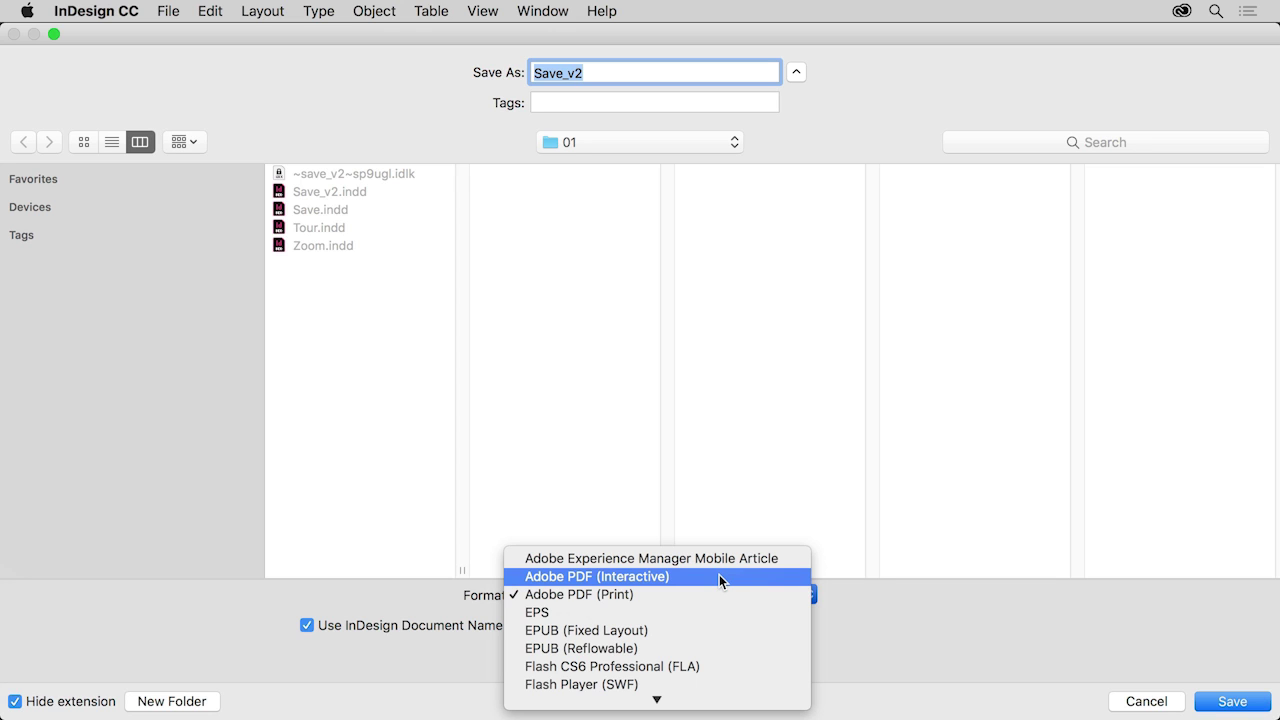
pyautogui.scroll(-3, 717, 580)
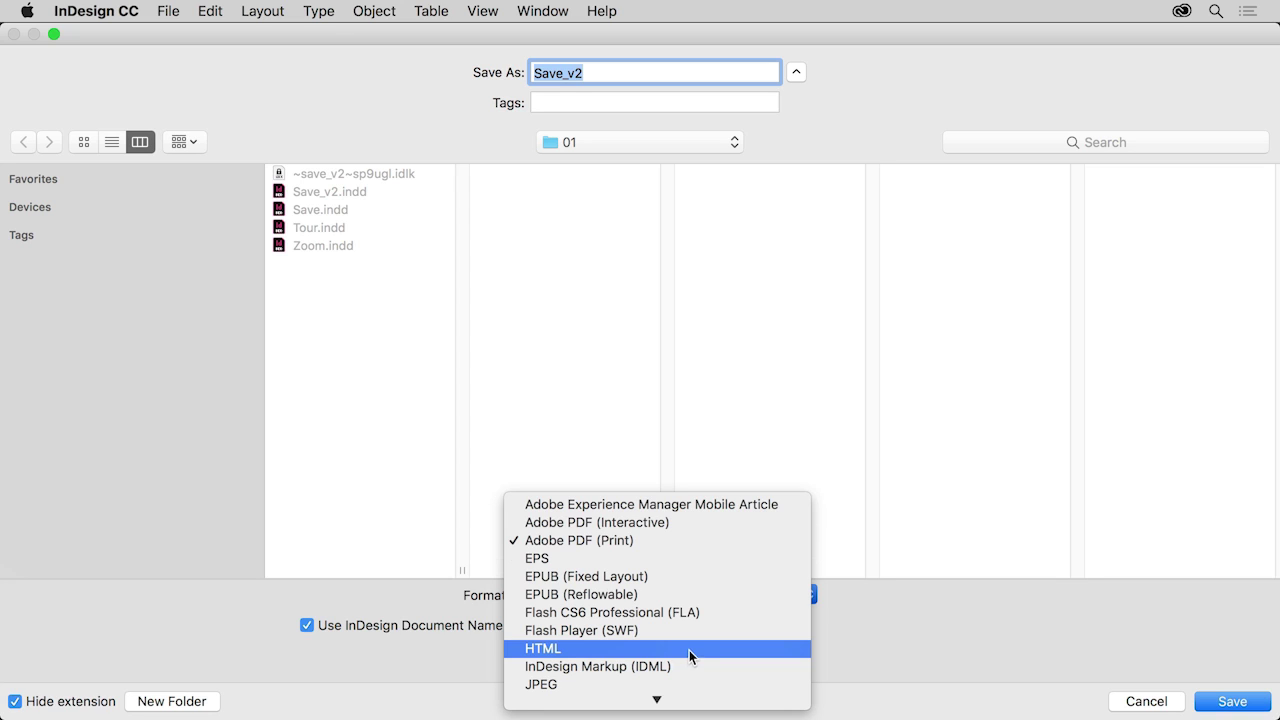
pyautogui.click(703, 545)
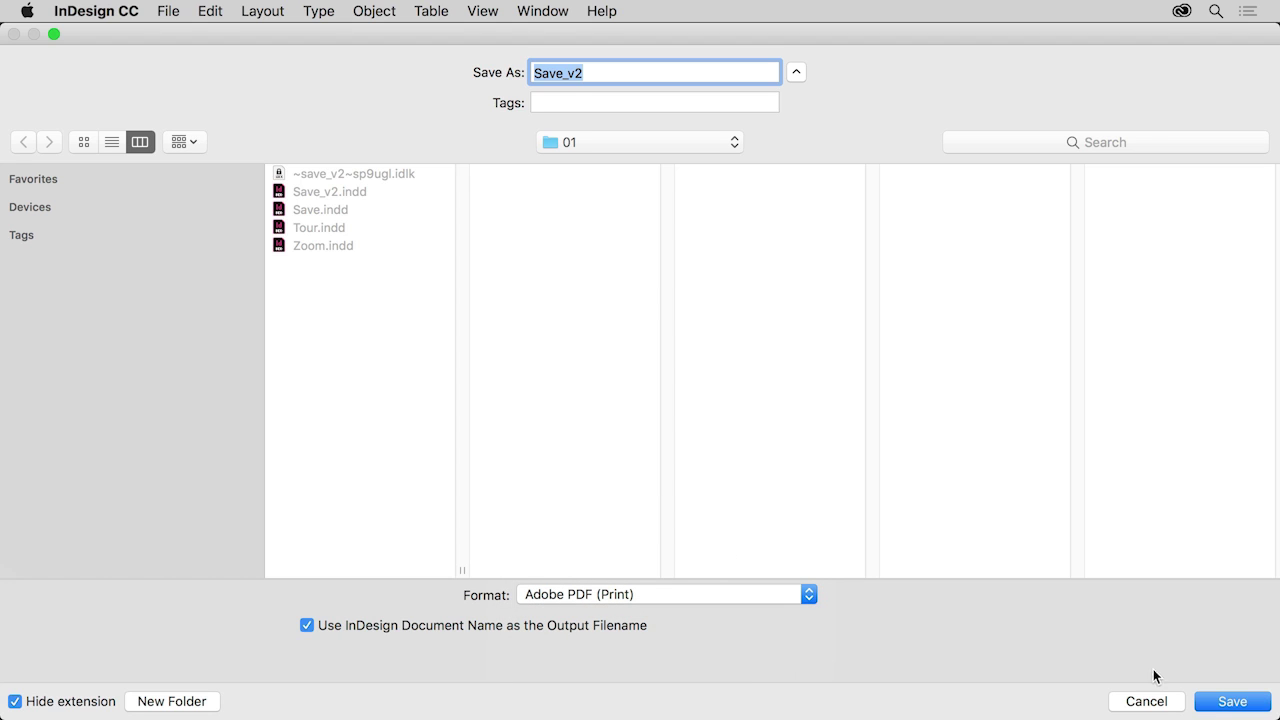
pyautogui.click(1211, 700)
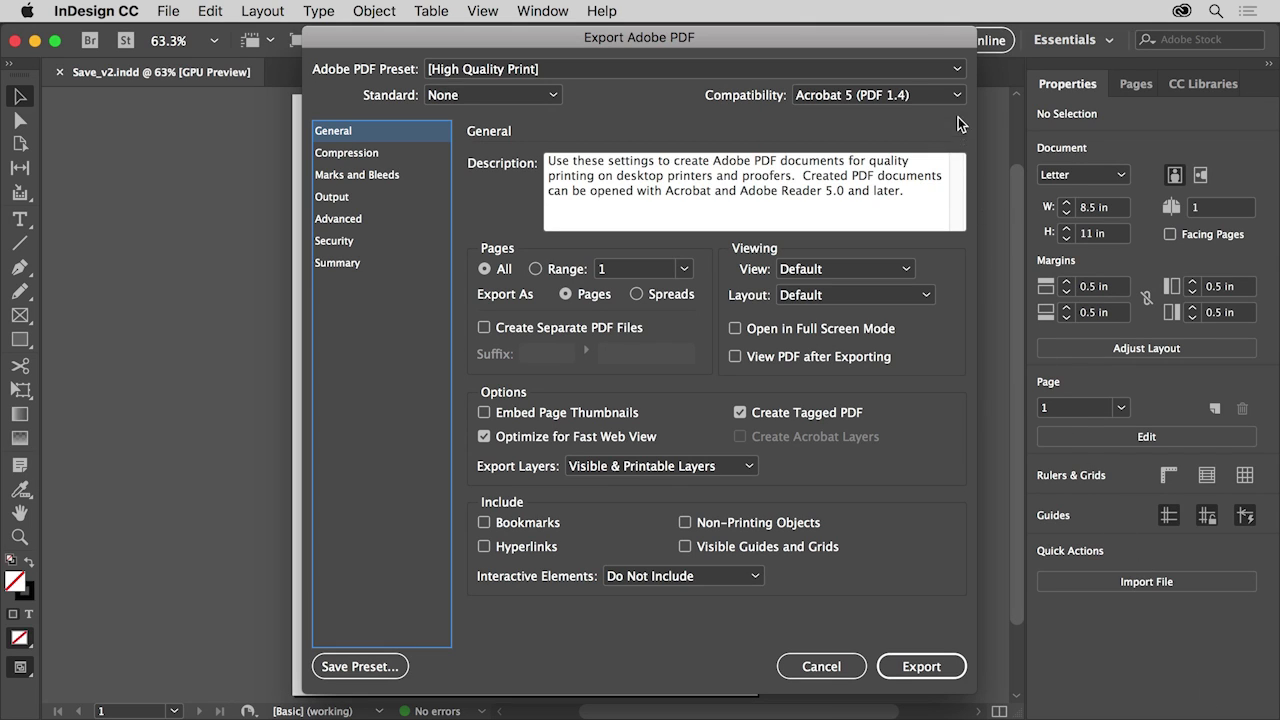
# Step: Export the PDF for print with the High Quality Print preset
pyautogui.click(958, 69)
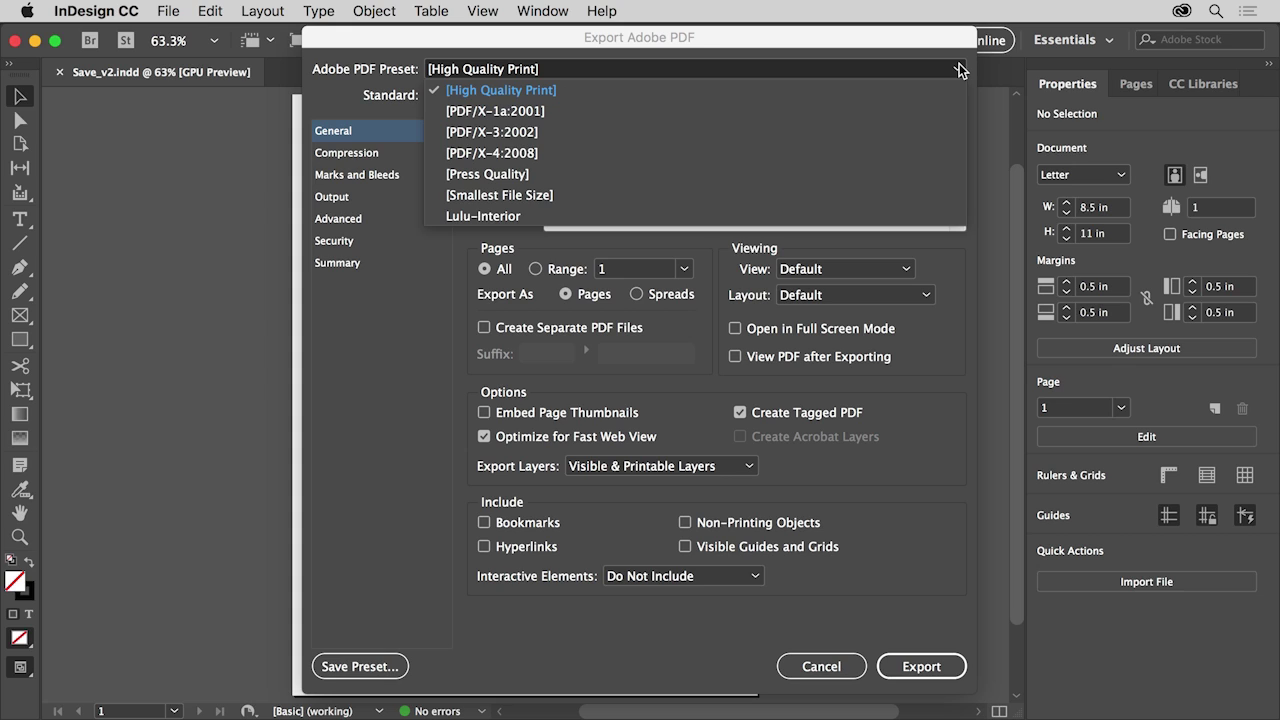
pyautogui.click(958, 69)
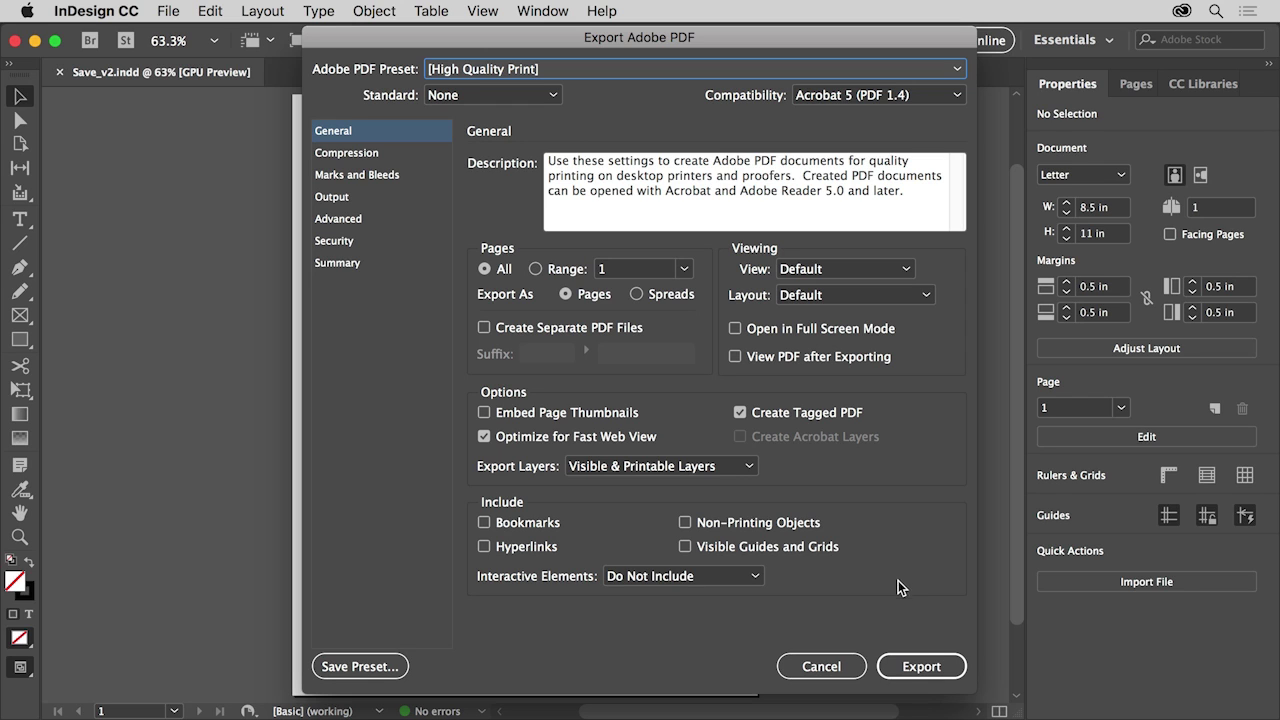
pyautogui.click(921, 666)
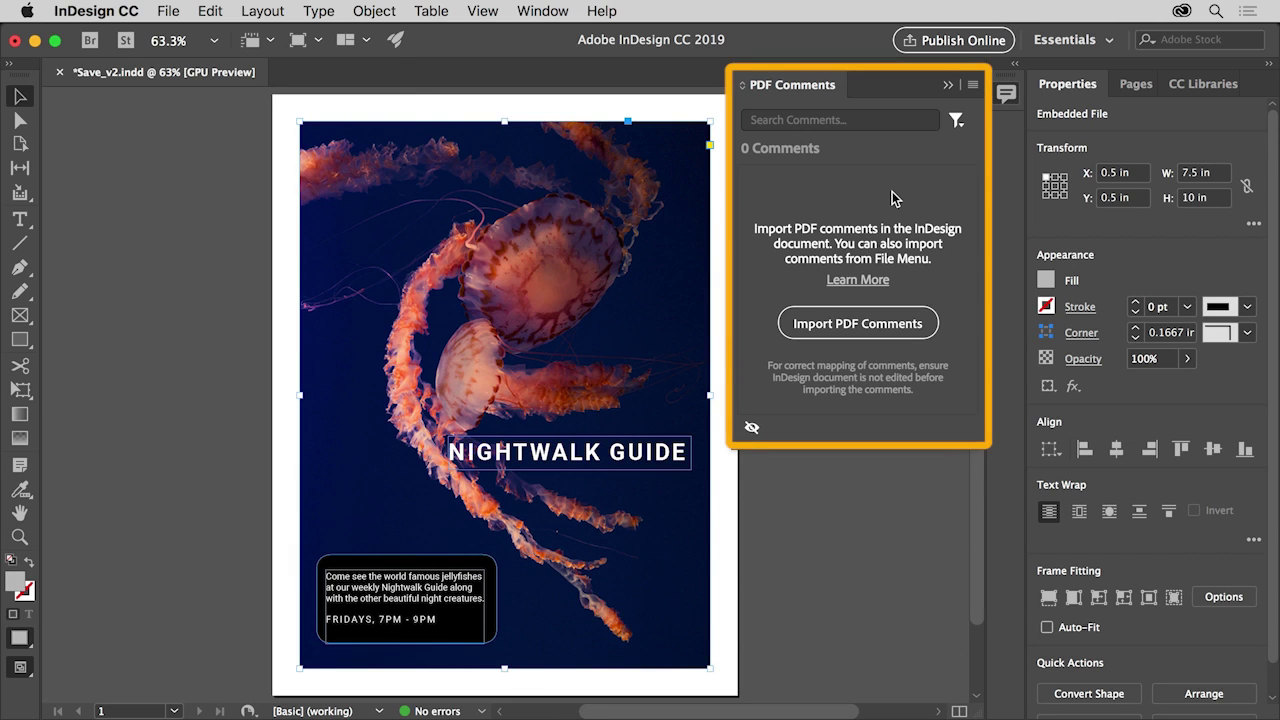
# Step: Close the PDF Comments panel and close the Save_v2 document without saving its changes
pyautogui.rightClick(835, 87)
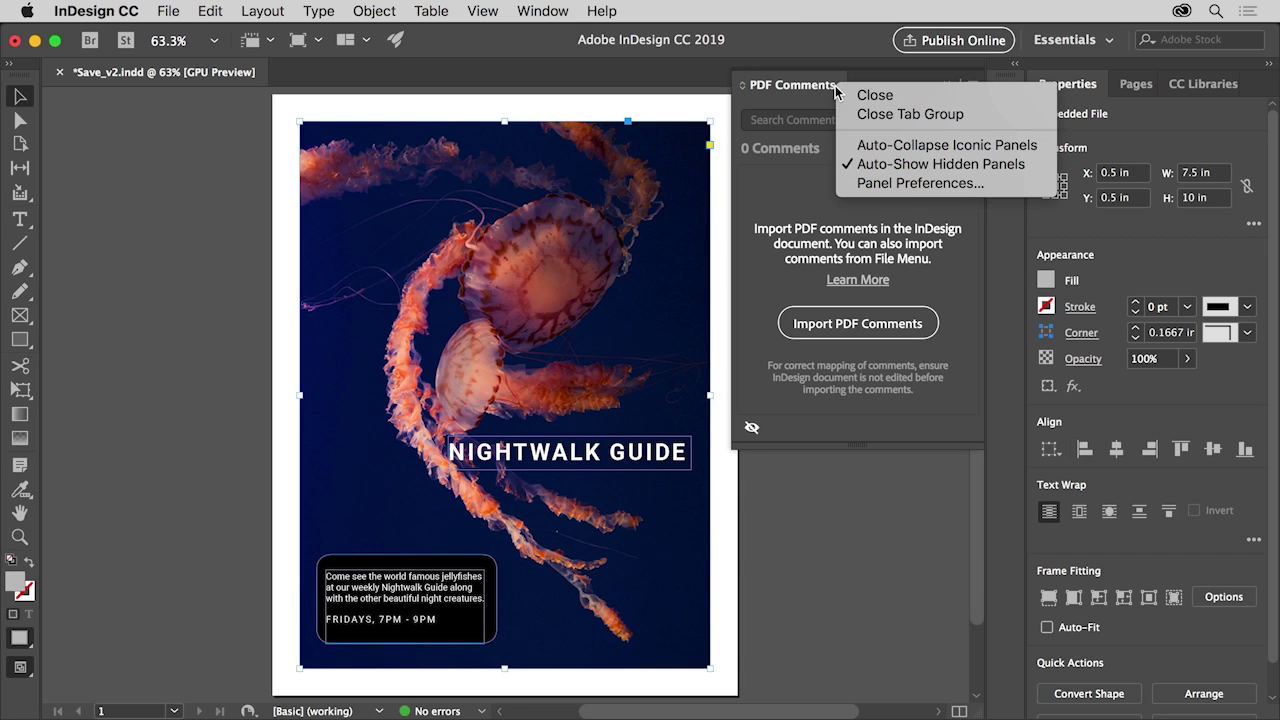
pyautogui.click(890, 100)
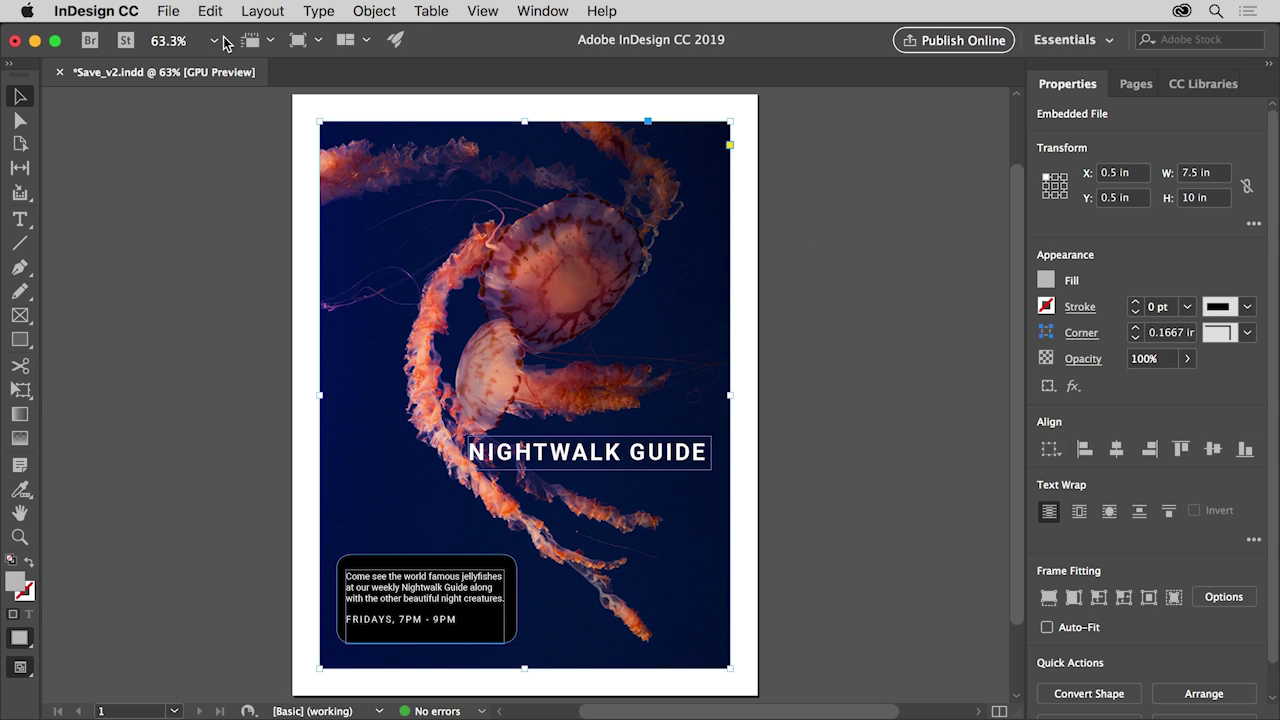
pyautogui.click(168, 15)
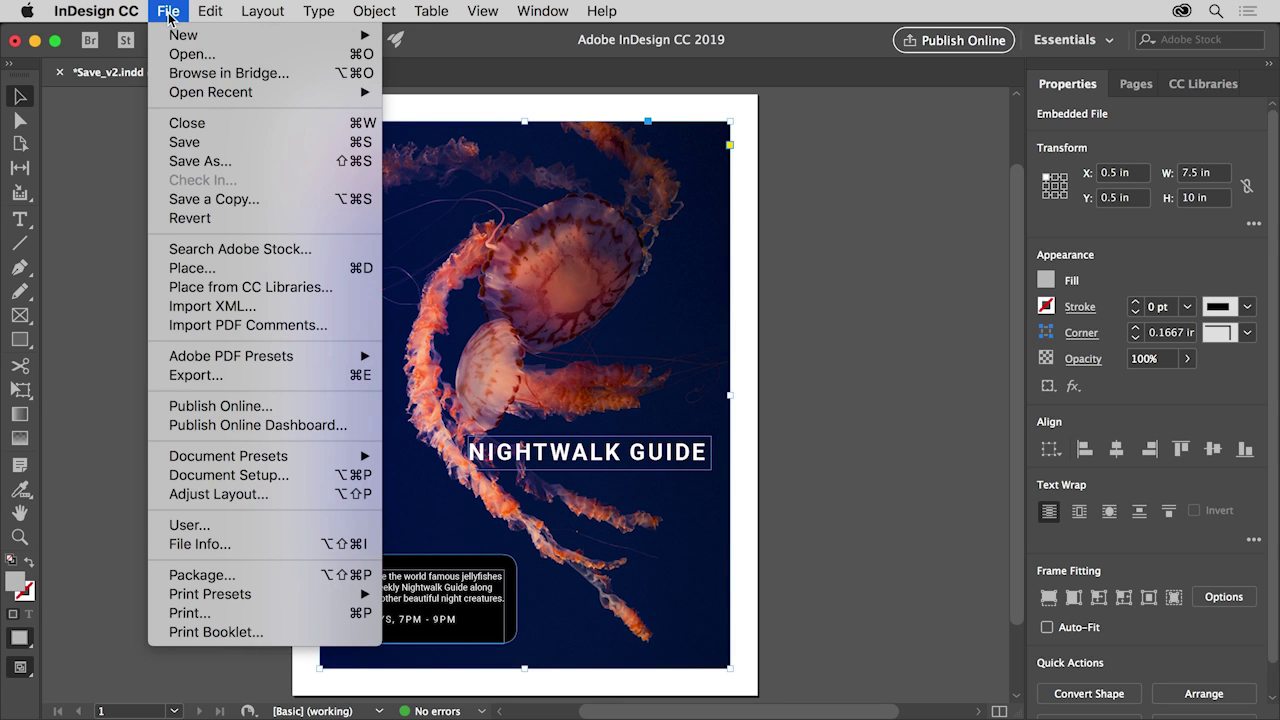
pyautogui.click(219, 123)
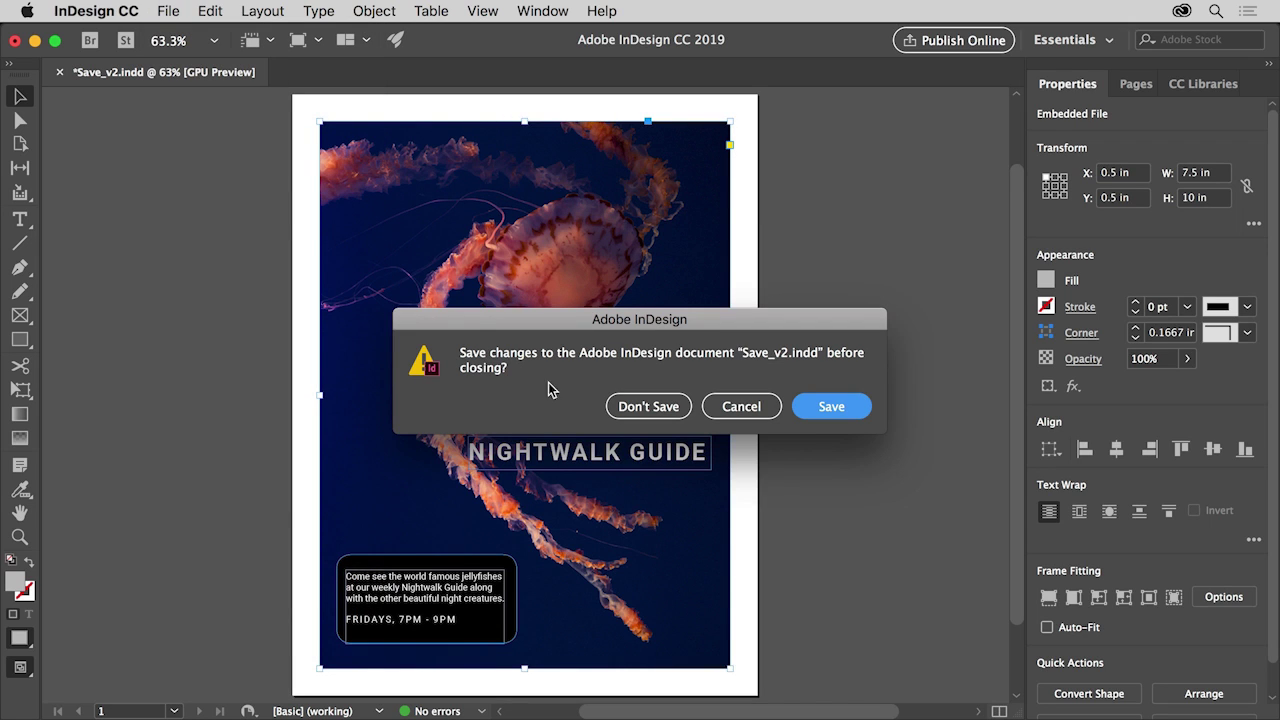
pyautogui.click(633, 410)
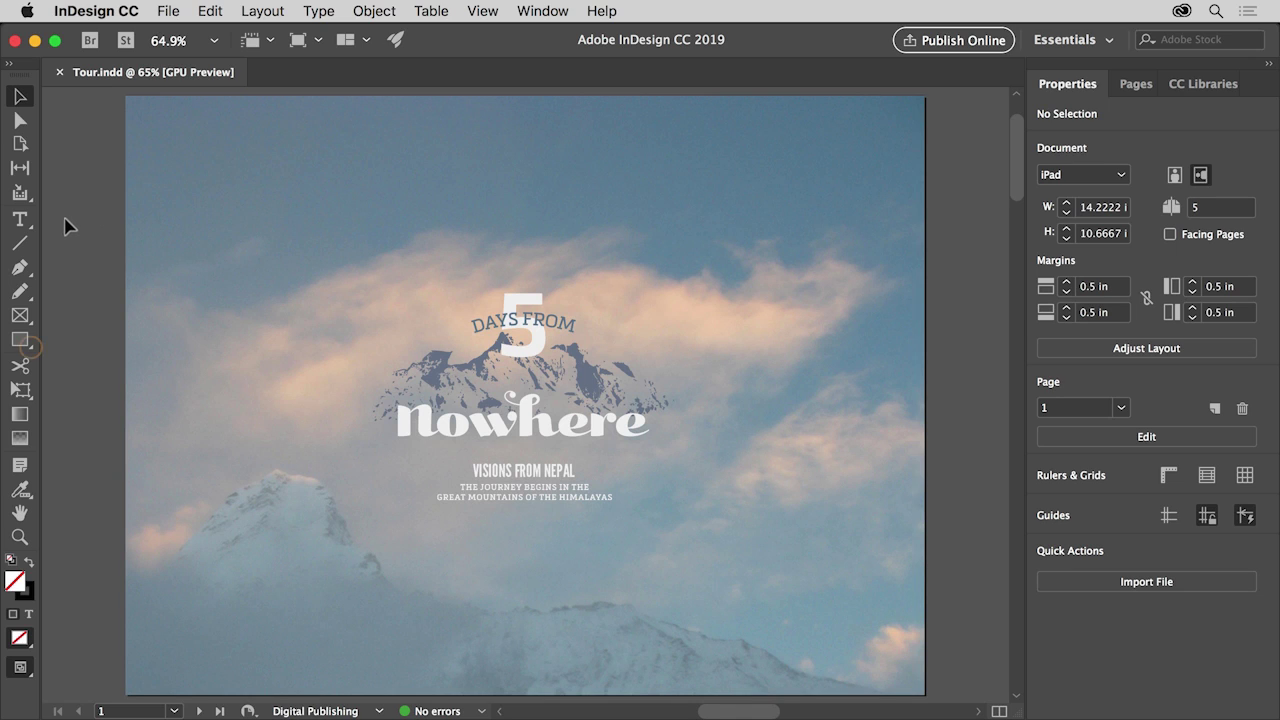
# Step: Swap the Rectangle Tool for the Ellipse Tool in its tool group, and return to the Selection Tool
pyautogui.click(22, 346)
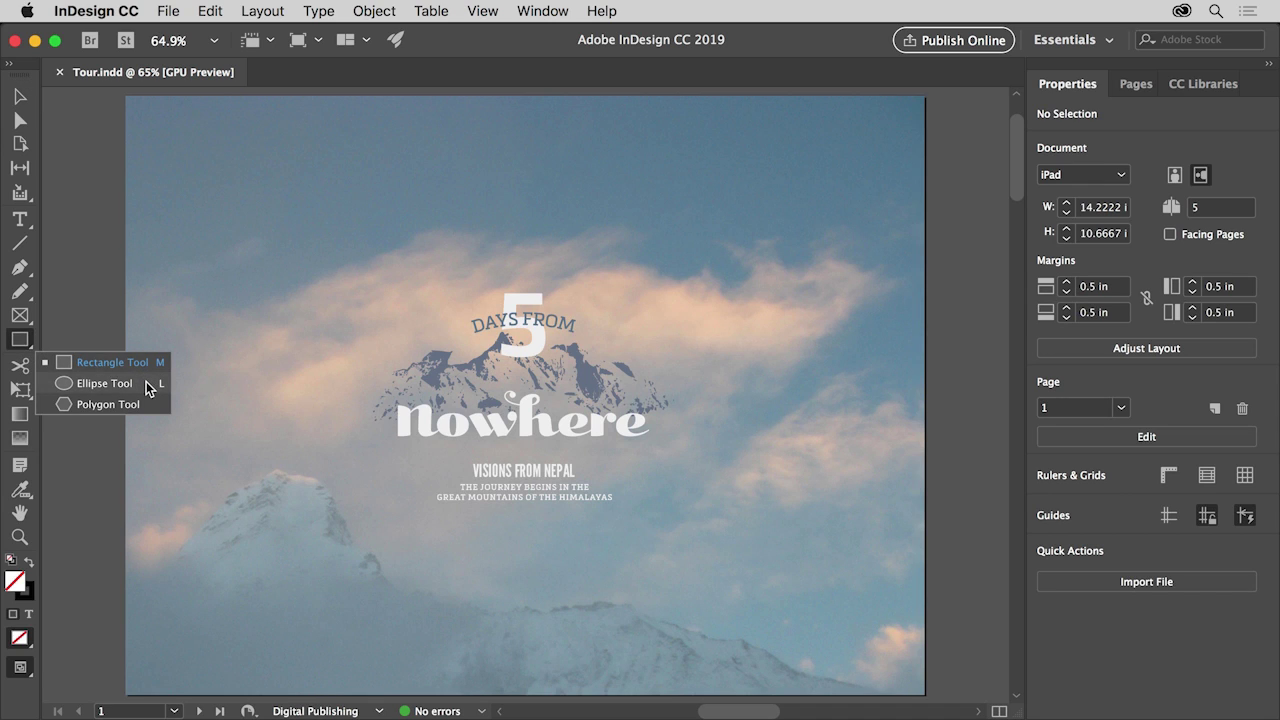
pyautogui.click(105, 383)
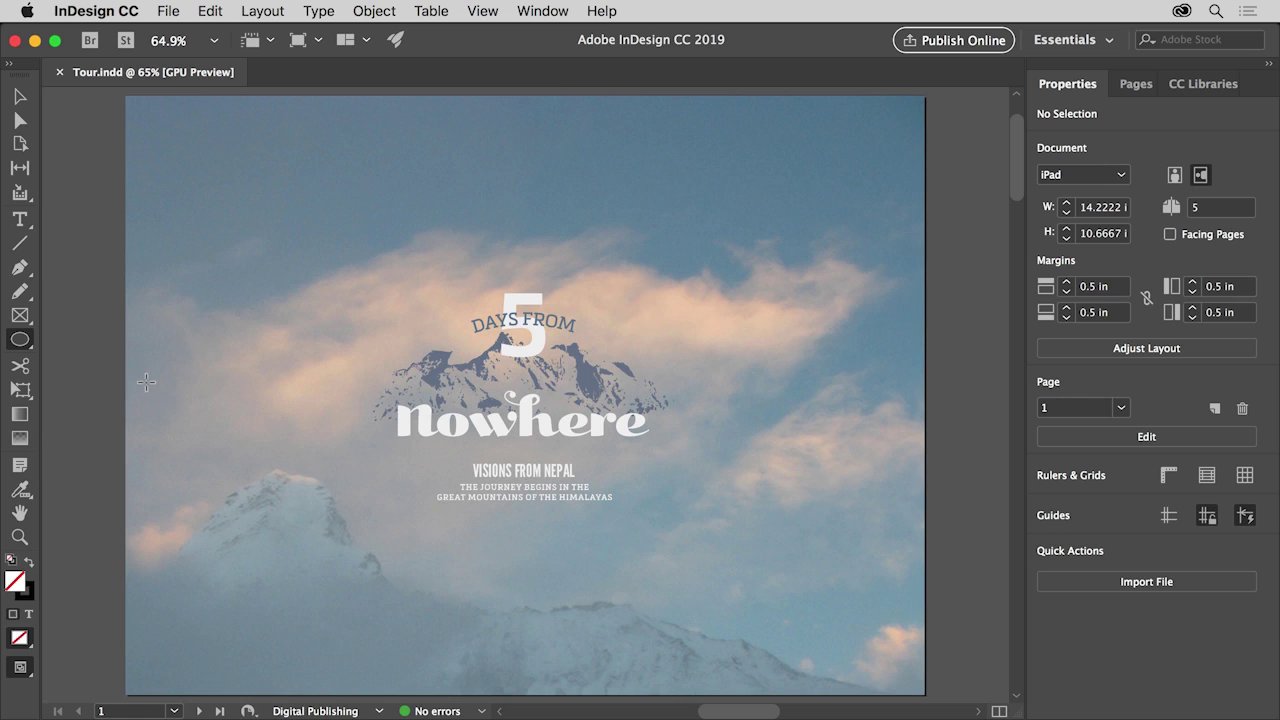
pyautogui.click(22, 97)
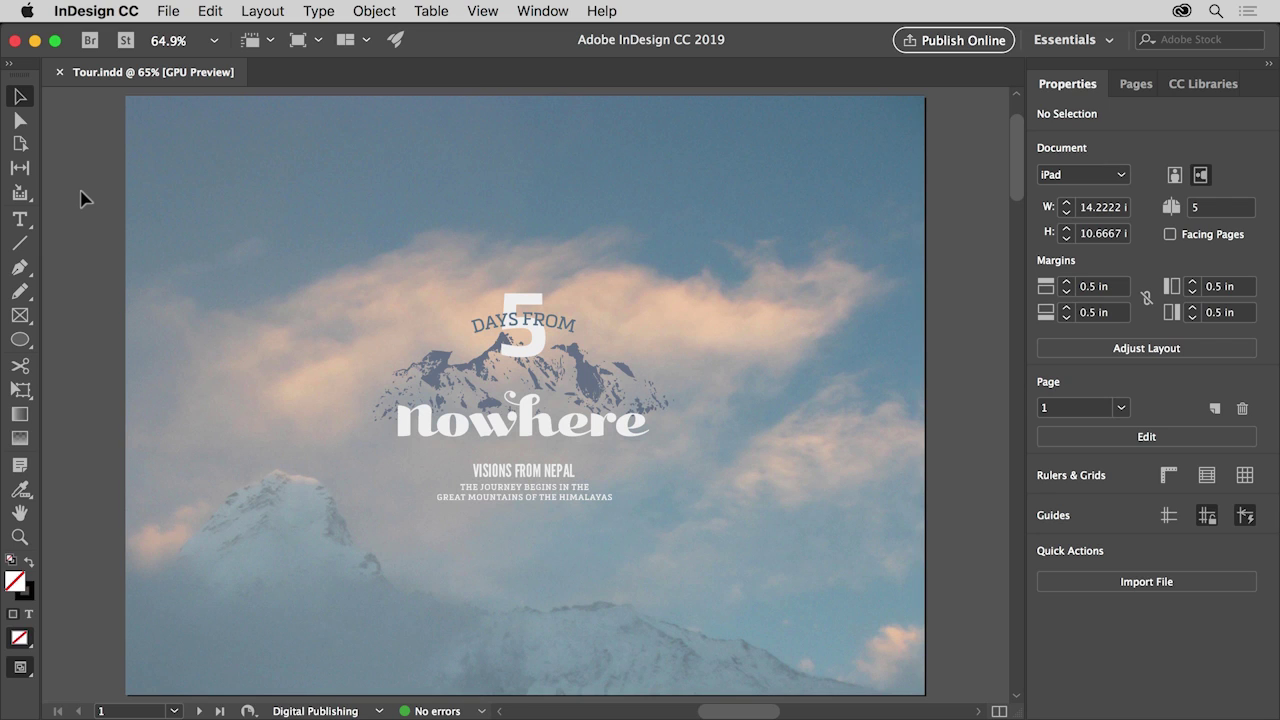
# Step: Select the background sky image in Tour.indd and view the document's page thumbnails before returning to the image's properties
pyautogui.click(250, 243)
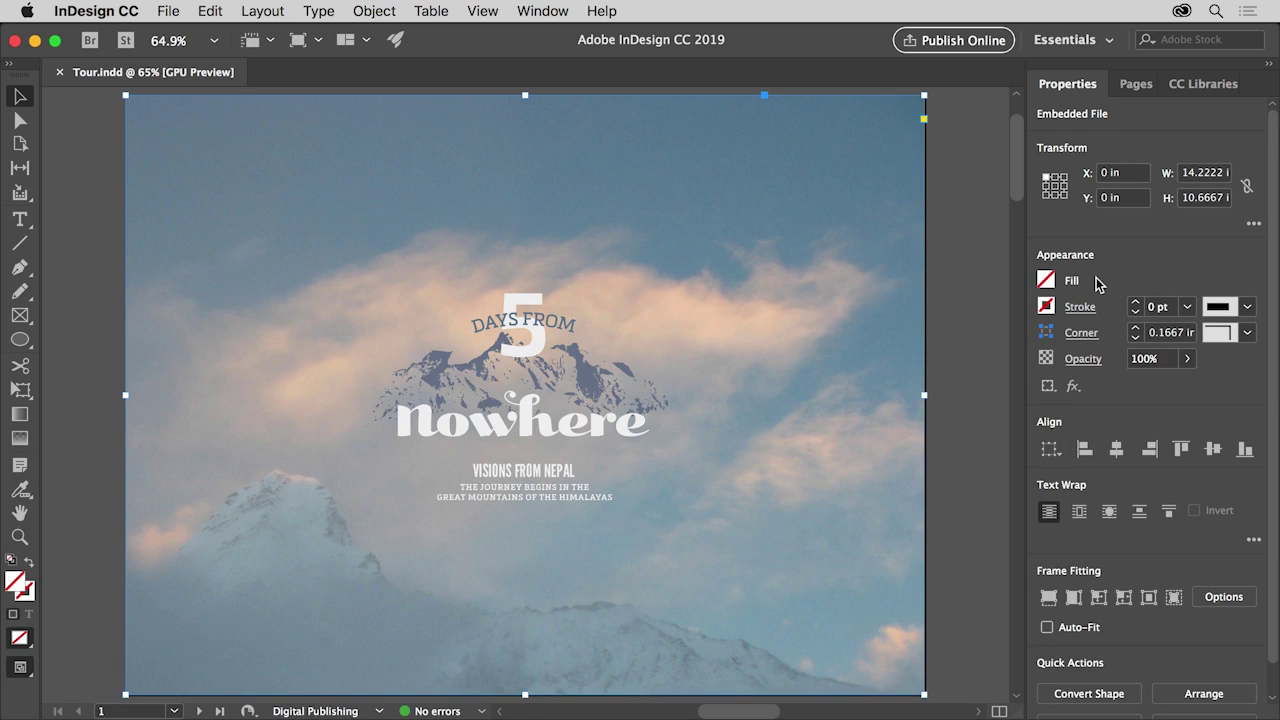
pyautogui.click(1135, 85)
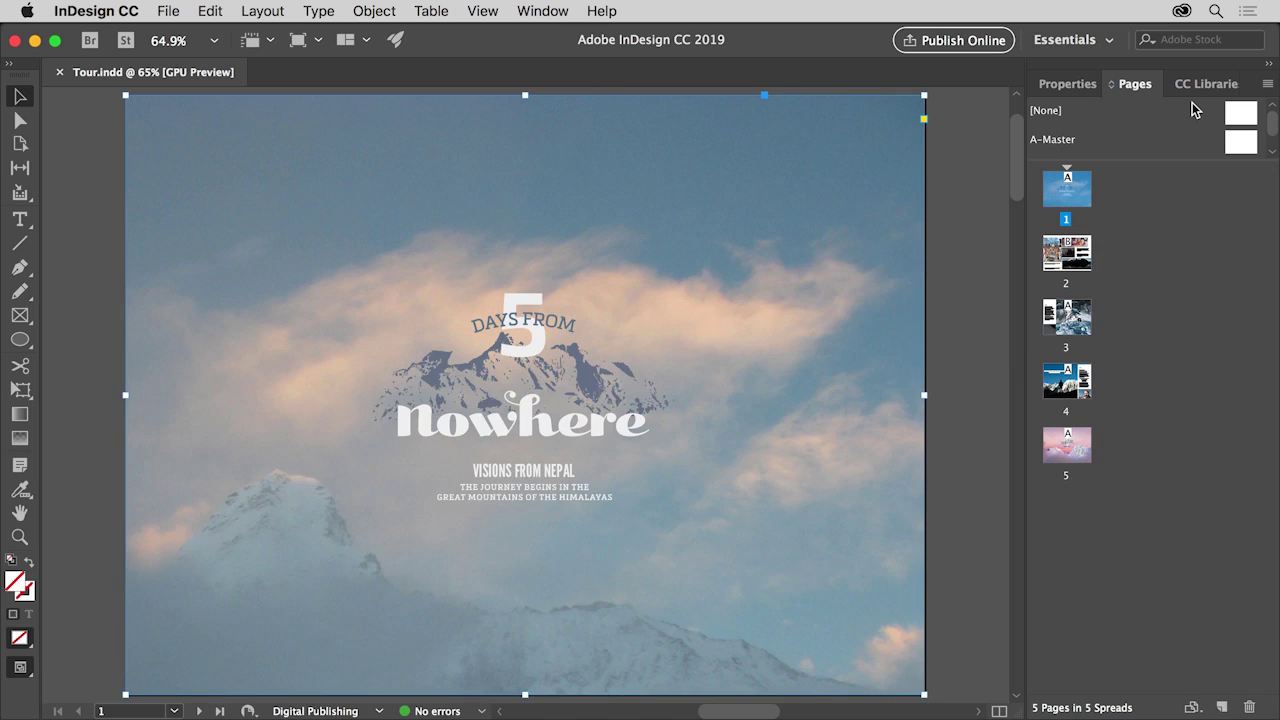
pyautogui.click(1070, 85)
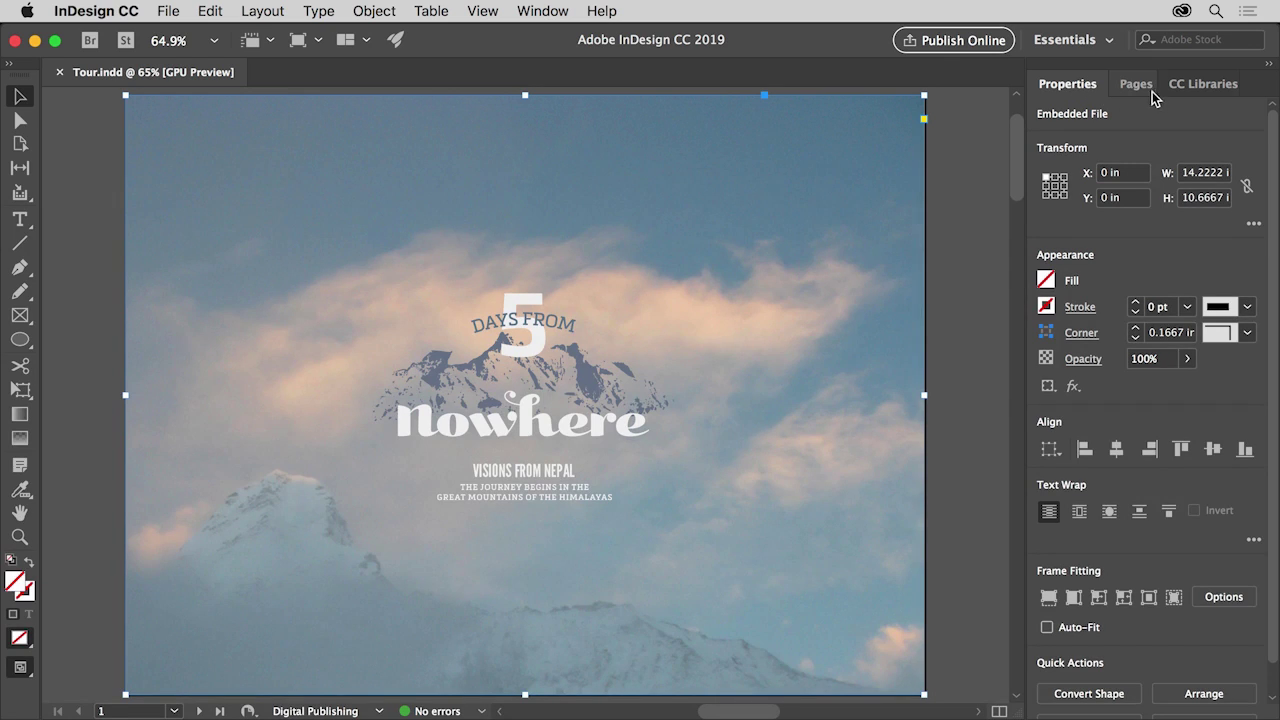
# Step: Collapse the docked panels to icons and expand them again
pyautogui.click(1268, 68)
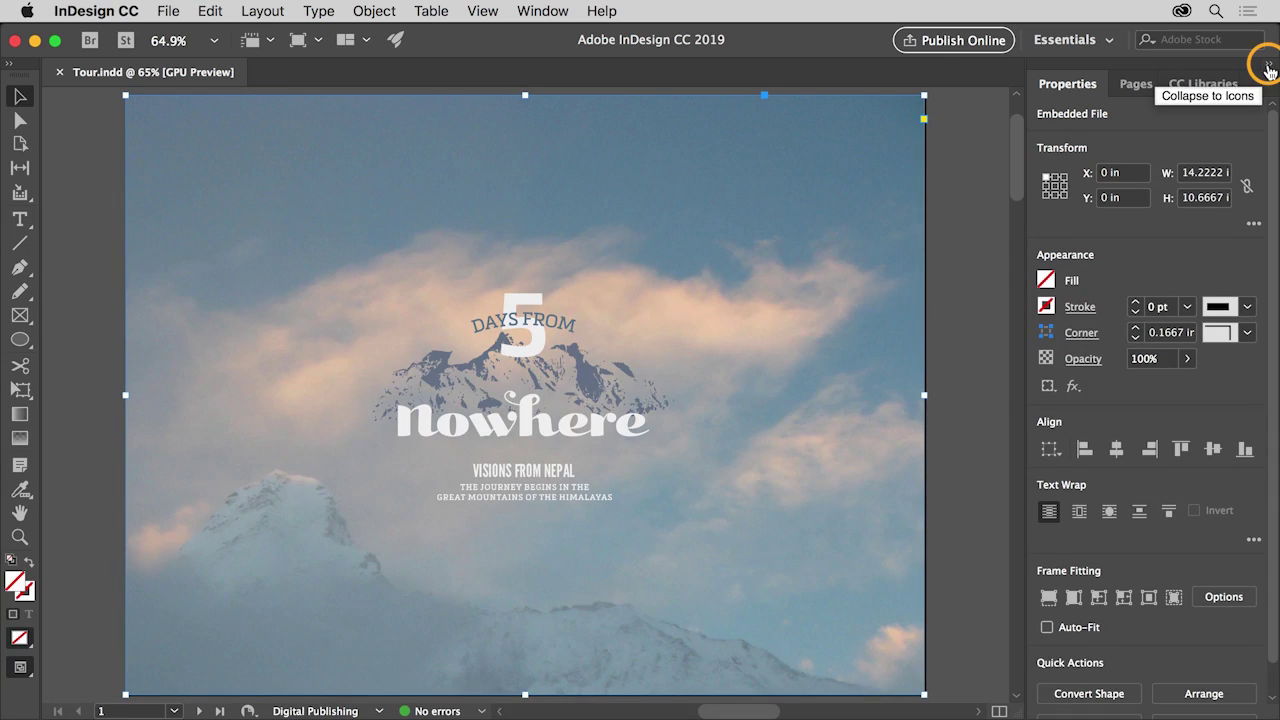
pyautogui.click(1268, 68)
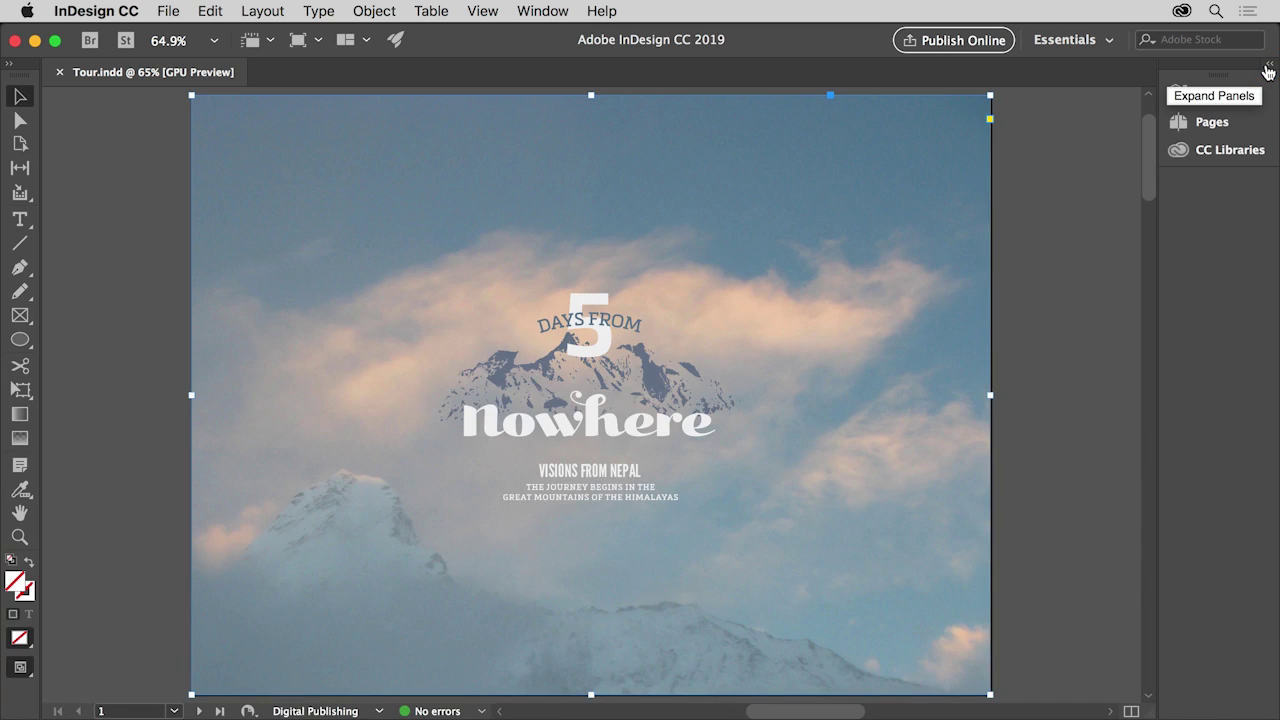
pyautogui.click(1268, 70)
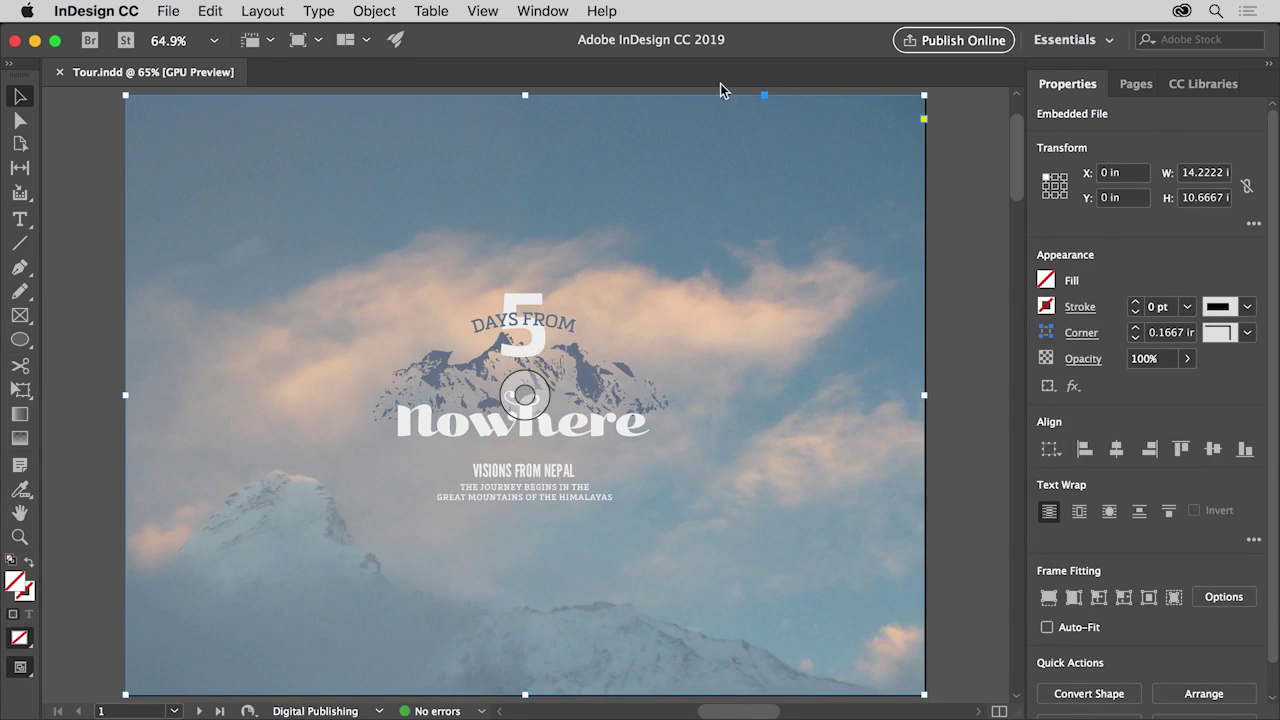
# Step: Show the Text Wrap panel and dock it in the same group as Properties, Pages and CC Libraries
pyautogui.click(544, 14)
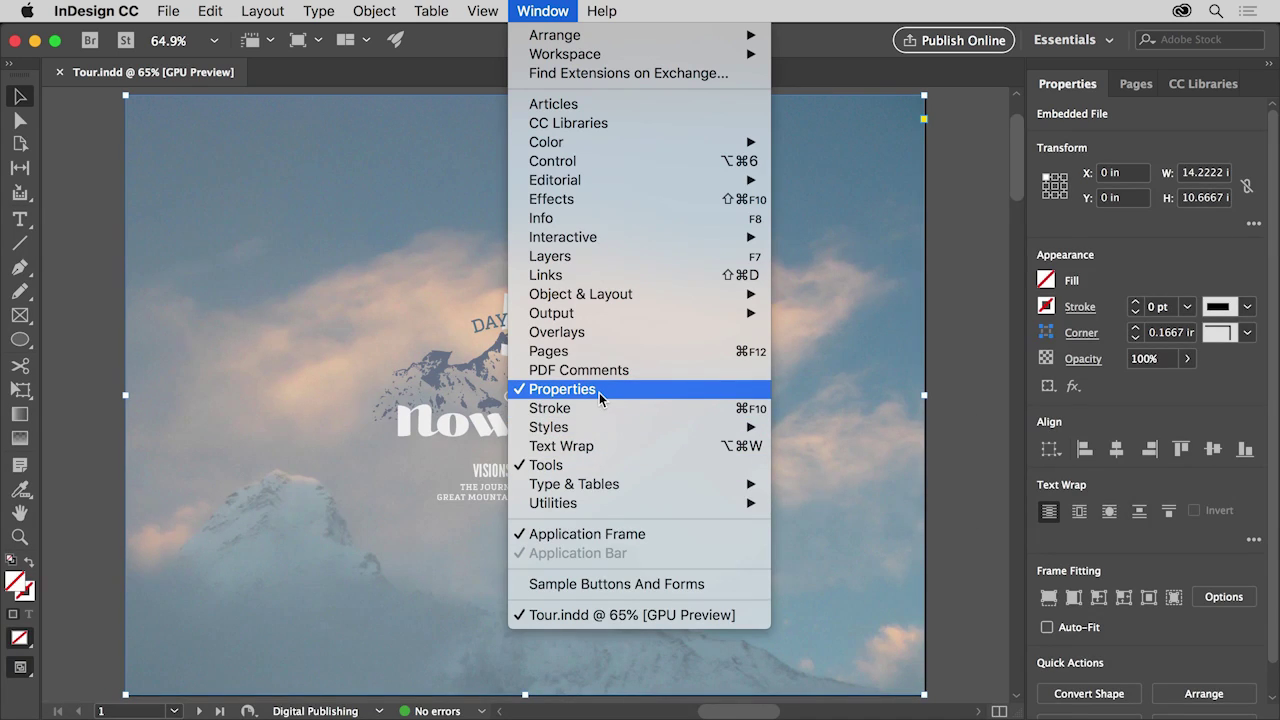
pyautogui.click(601, 448)
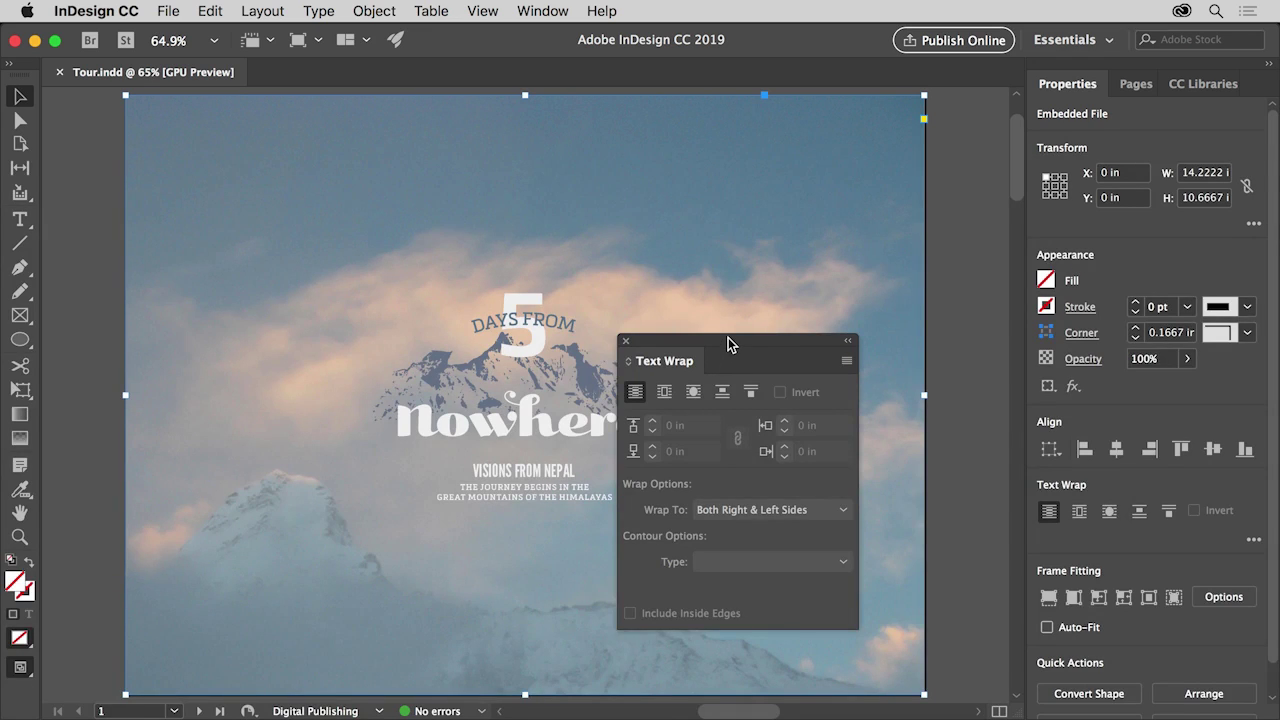
pyautogui.moveTo(728, 337); pyautogui.dragTo(837, 243)
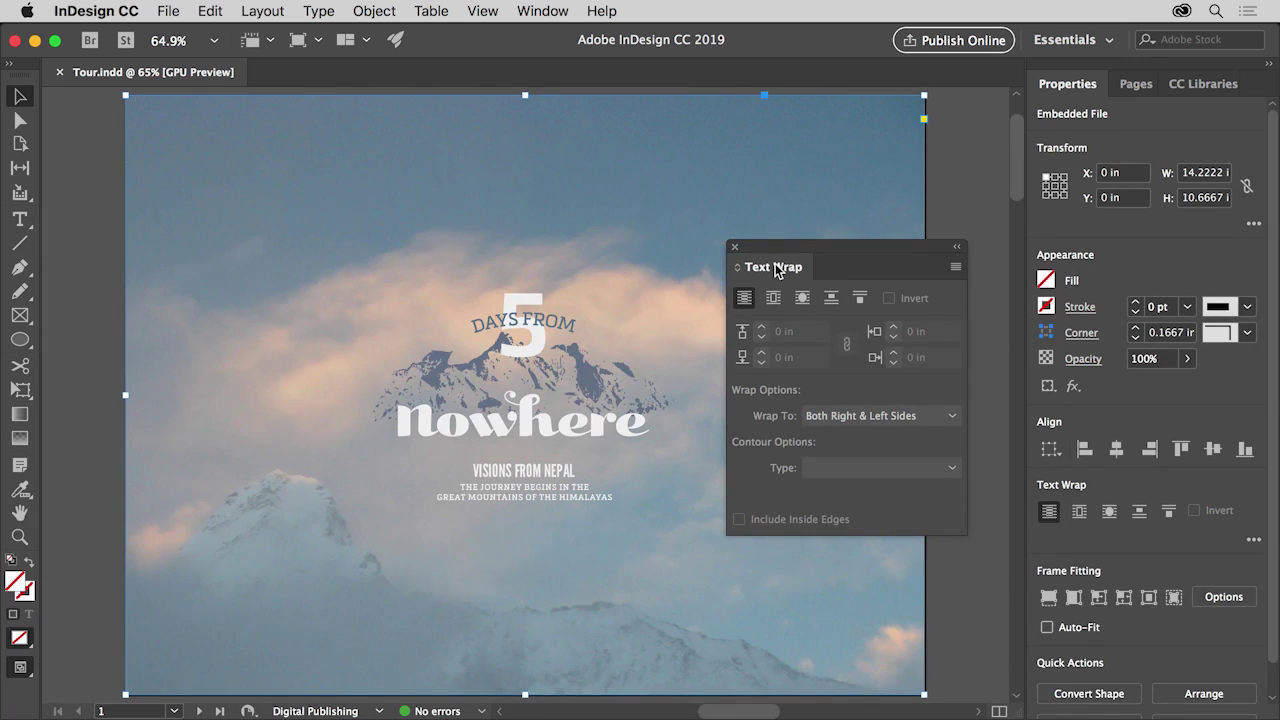
pyautogui.moveTo(775, 263); pyautogui.dragTo(1122, 93)
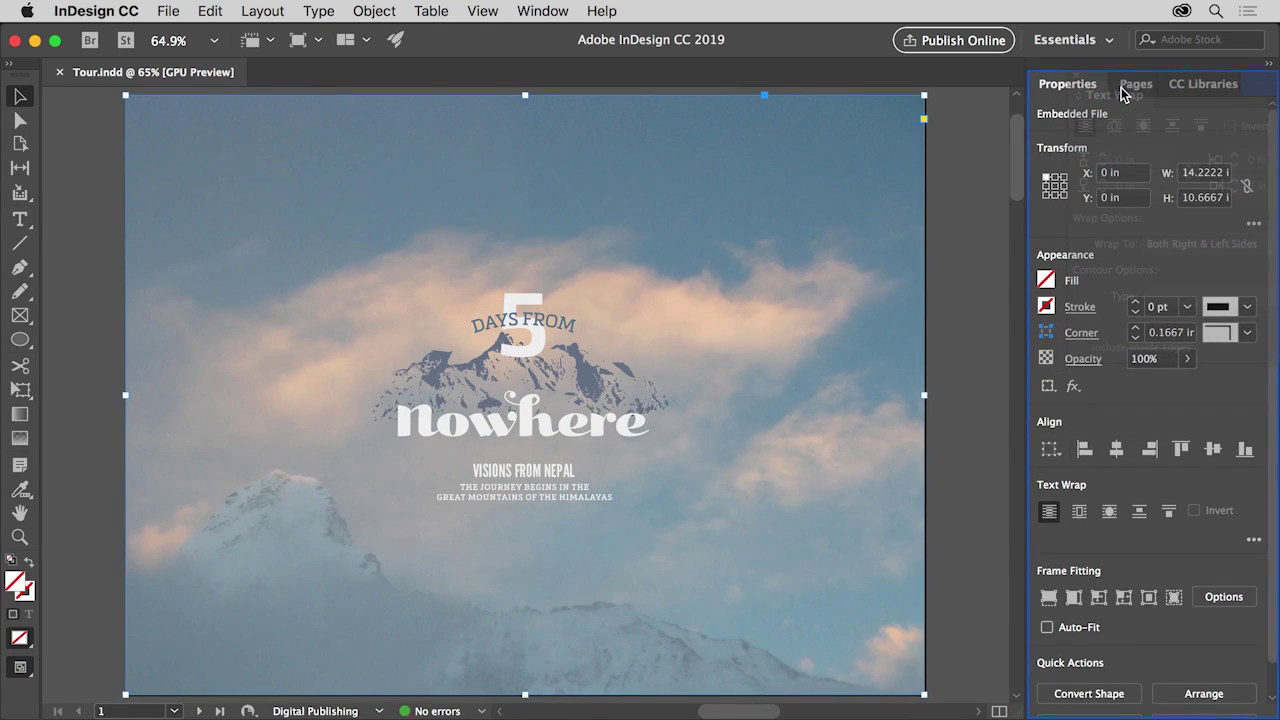
pyautogui.moveTo(1122, 93); pyautogui.dragTo(1122, 90)
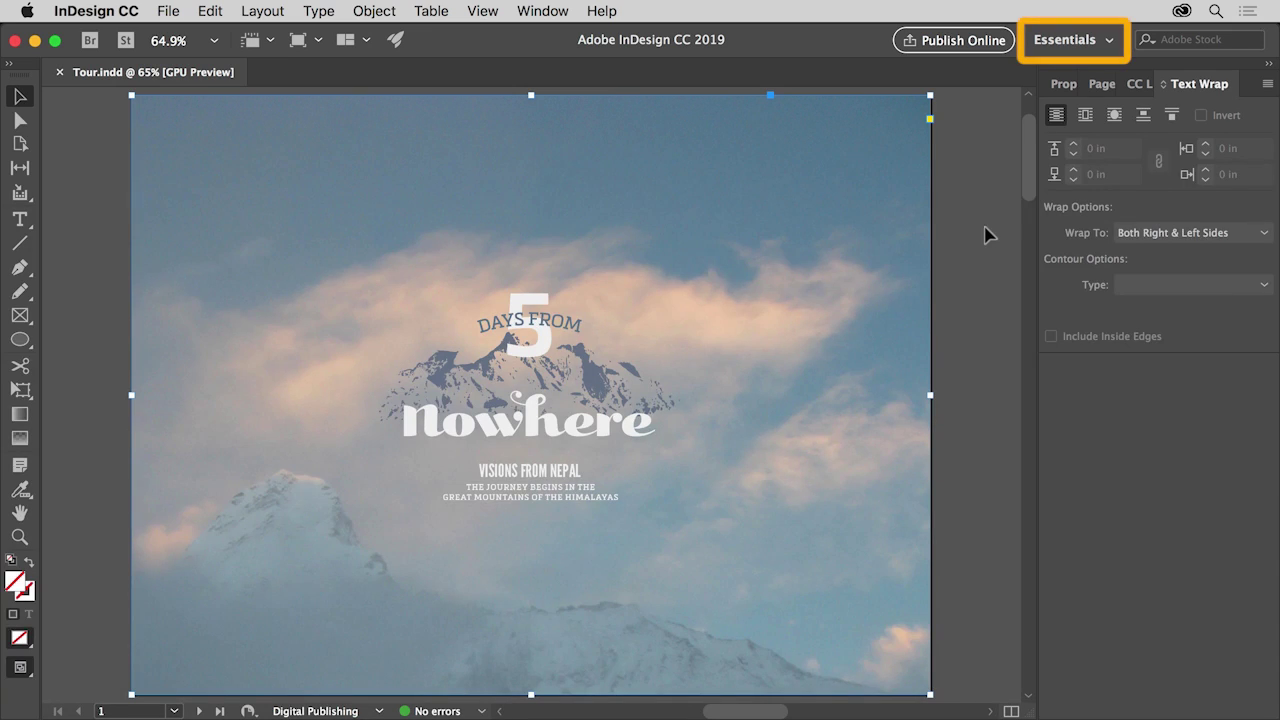
# Step: Reset the Essentials workspace to its default panel arrangement
pyautogui.click(1083, 47)
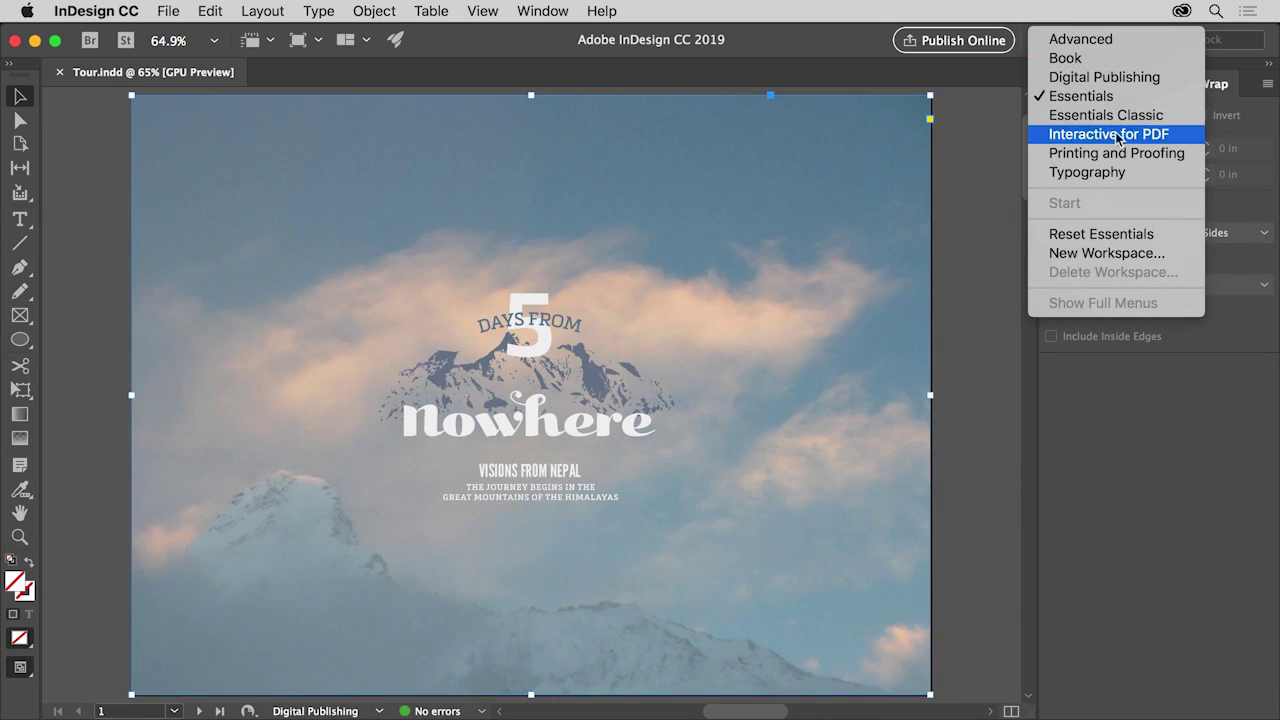
pyautogui.click(1152, 236)
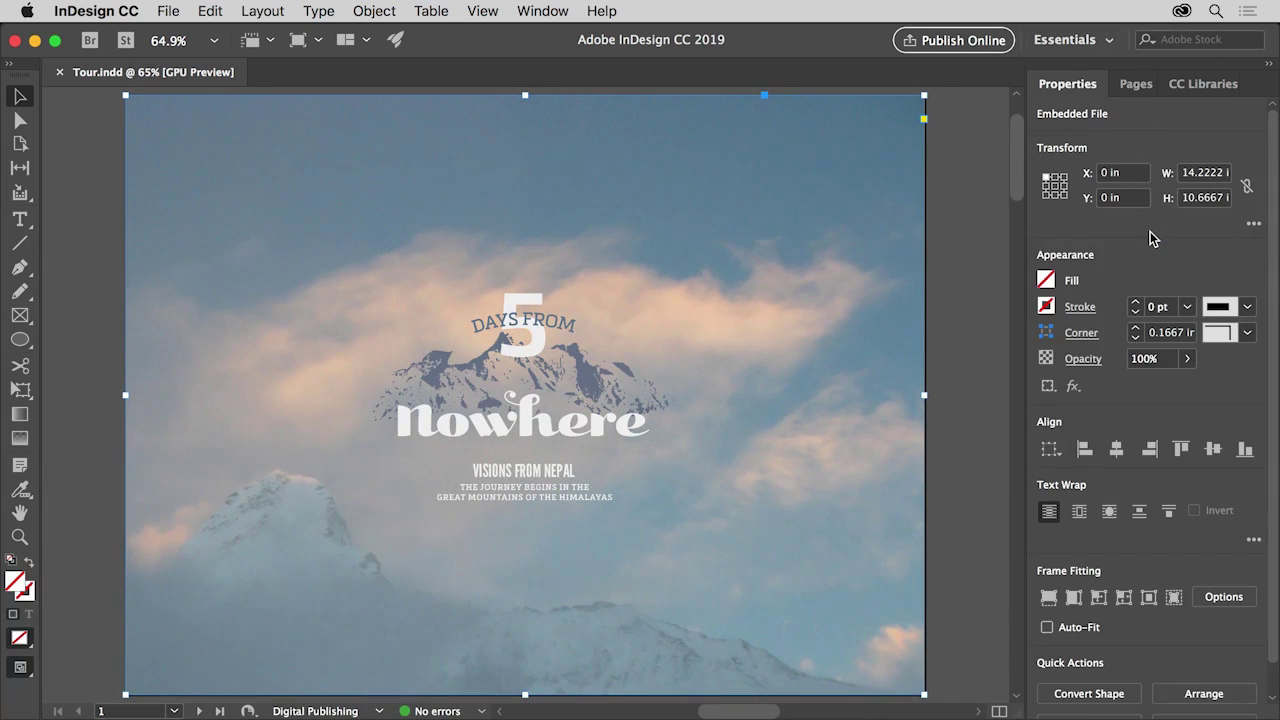
pyautogui.click(1117, 50)
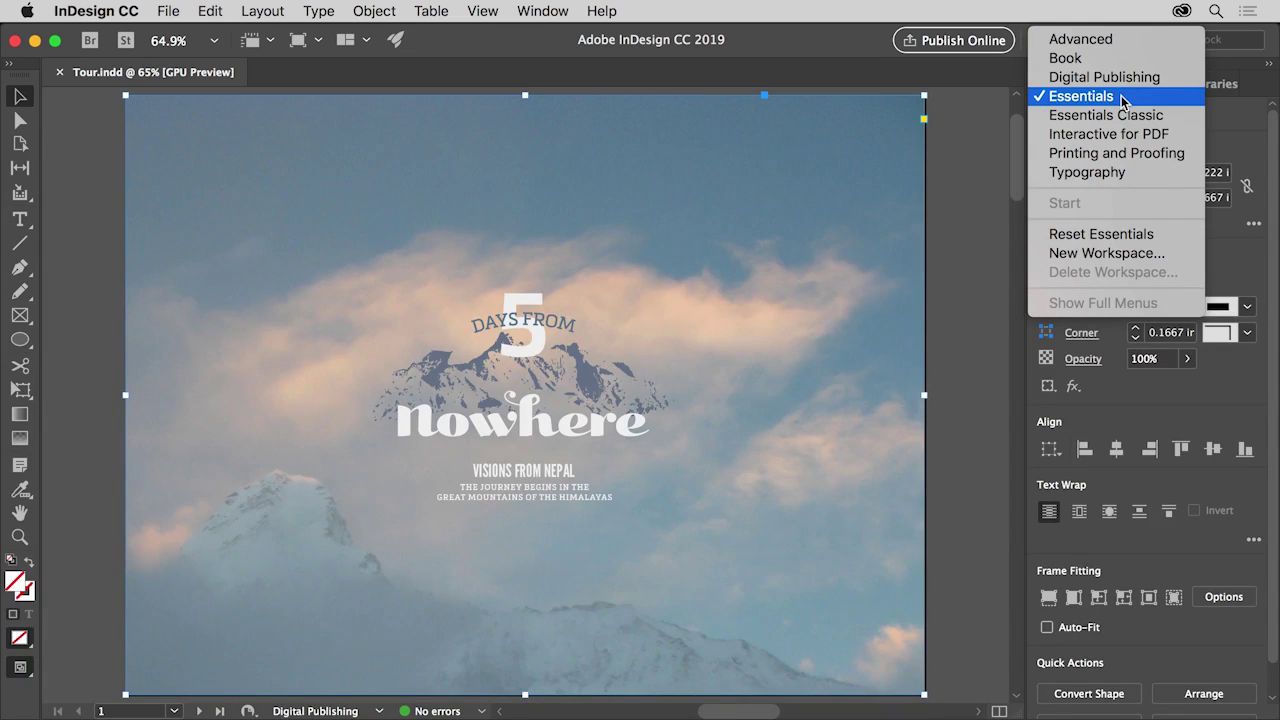
pyautogui.click(1149, 236)
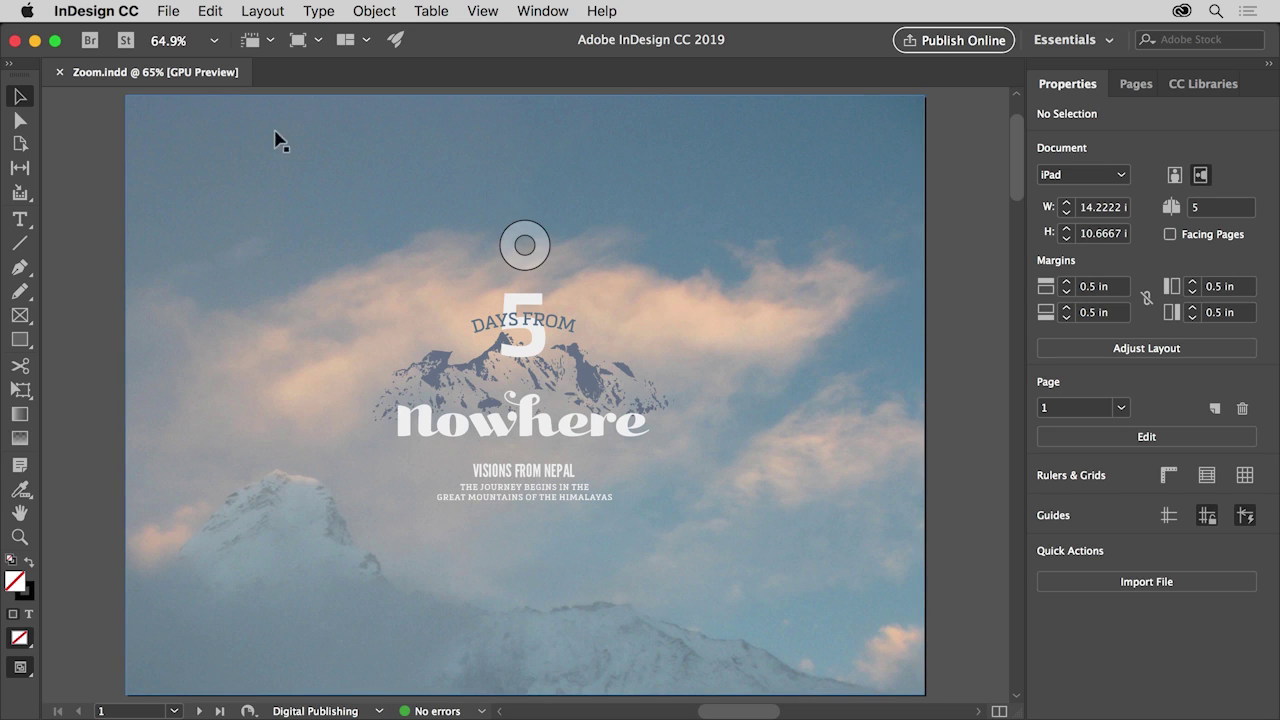
# Step: View page 1 of Zoom.indd fitted in the window, at actual size, and fitted in the window again
pyautogui.click(485, 13)
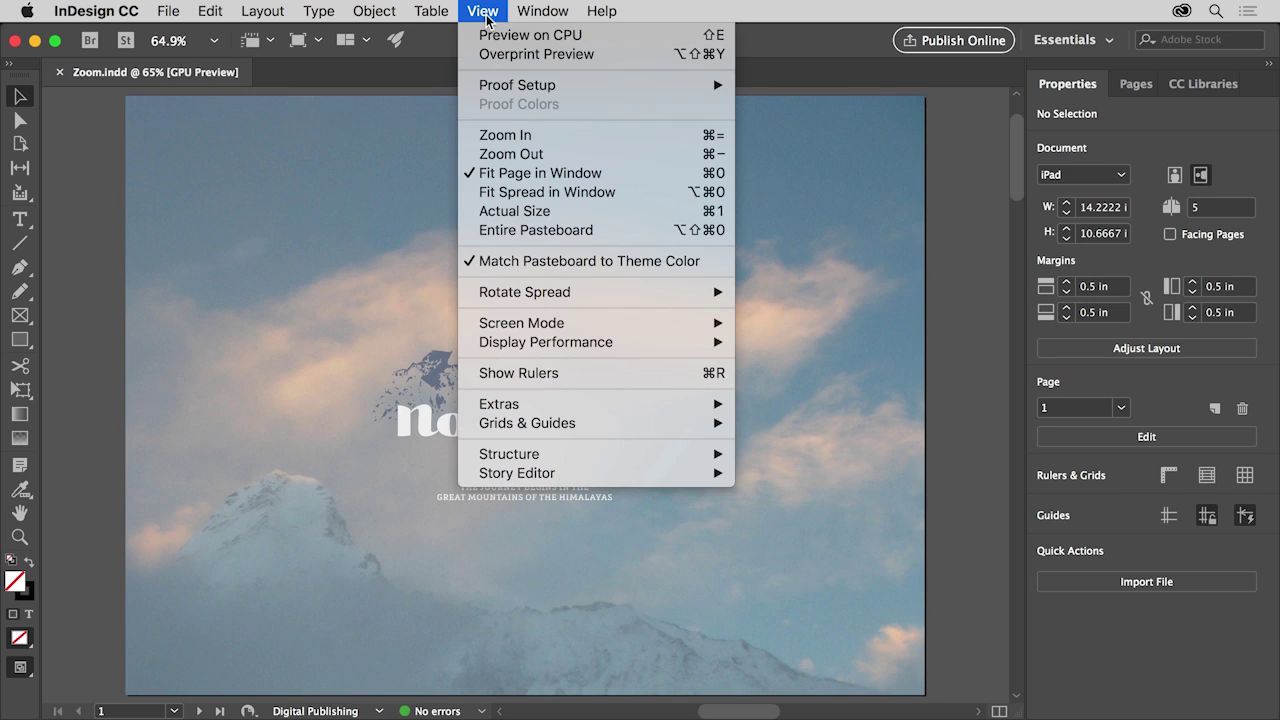
pyautogui.click(614, 174)
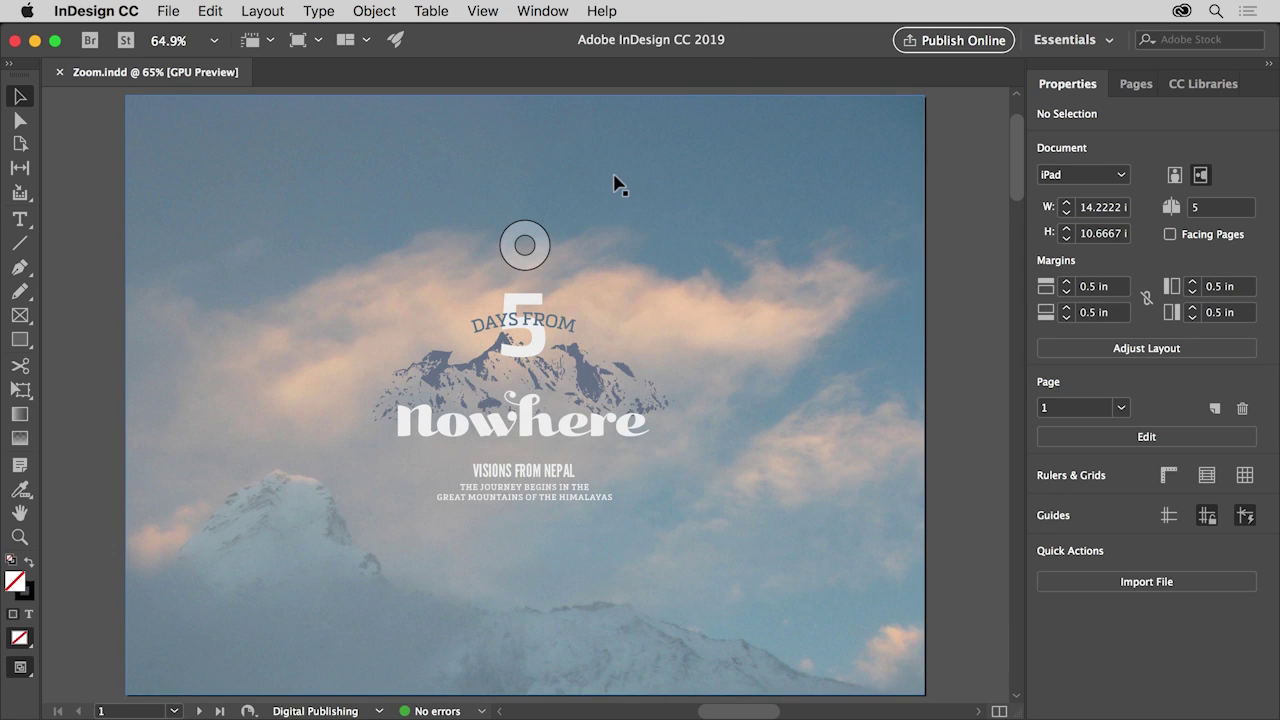
pyautogui.click(486, 11)
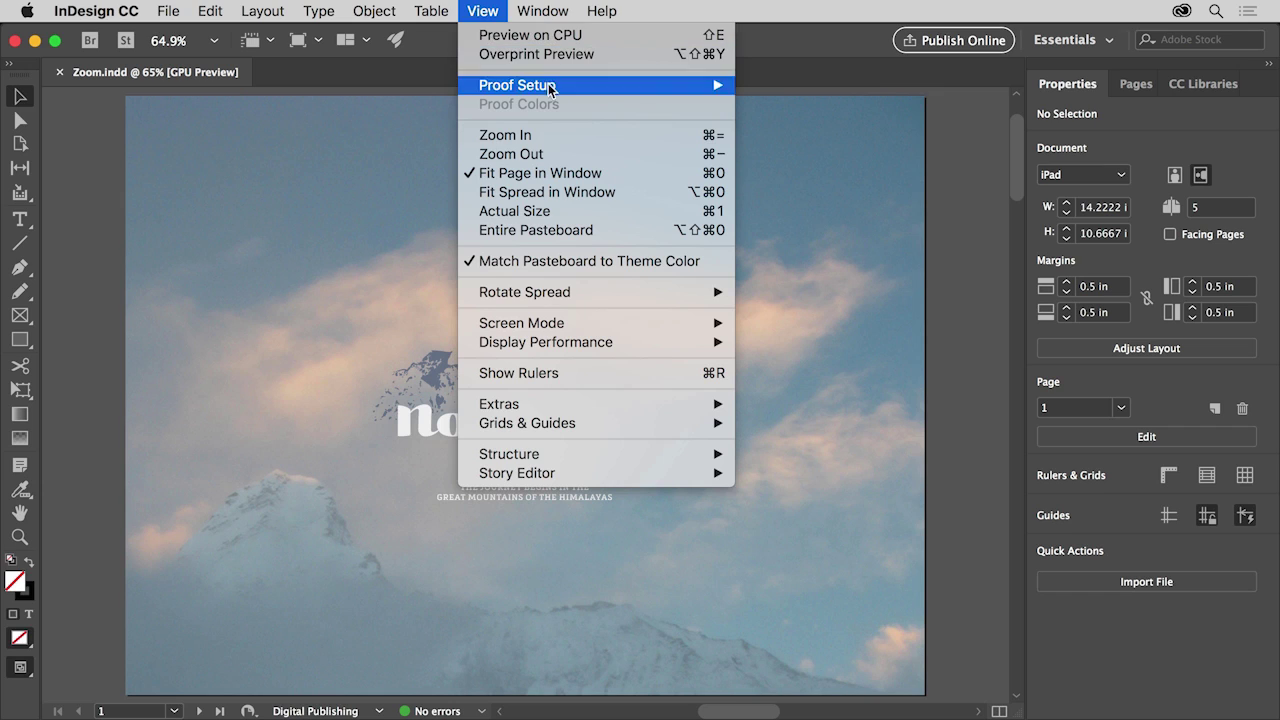
pyautogui.click(610, 211)
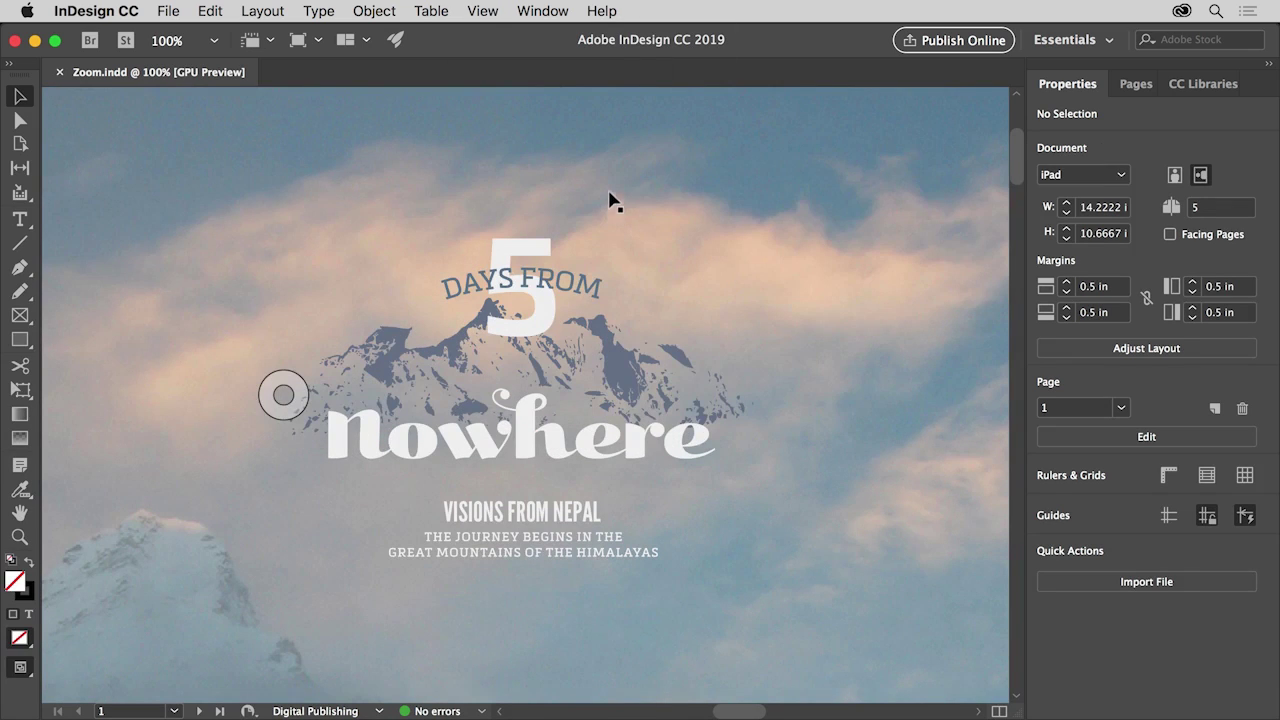
pyautogui.click(483, 11)
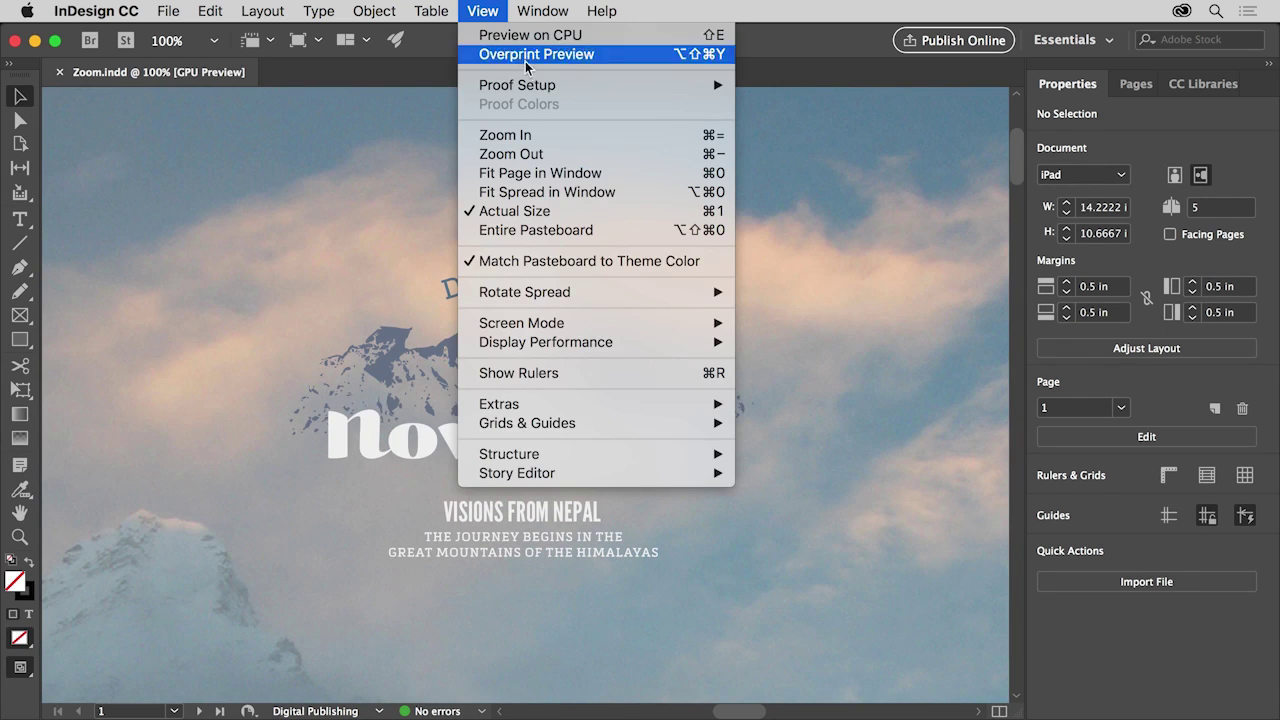
pyautogui.click(570, 176)
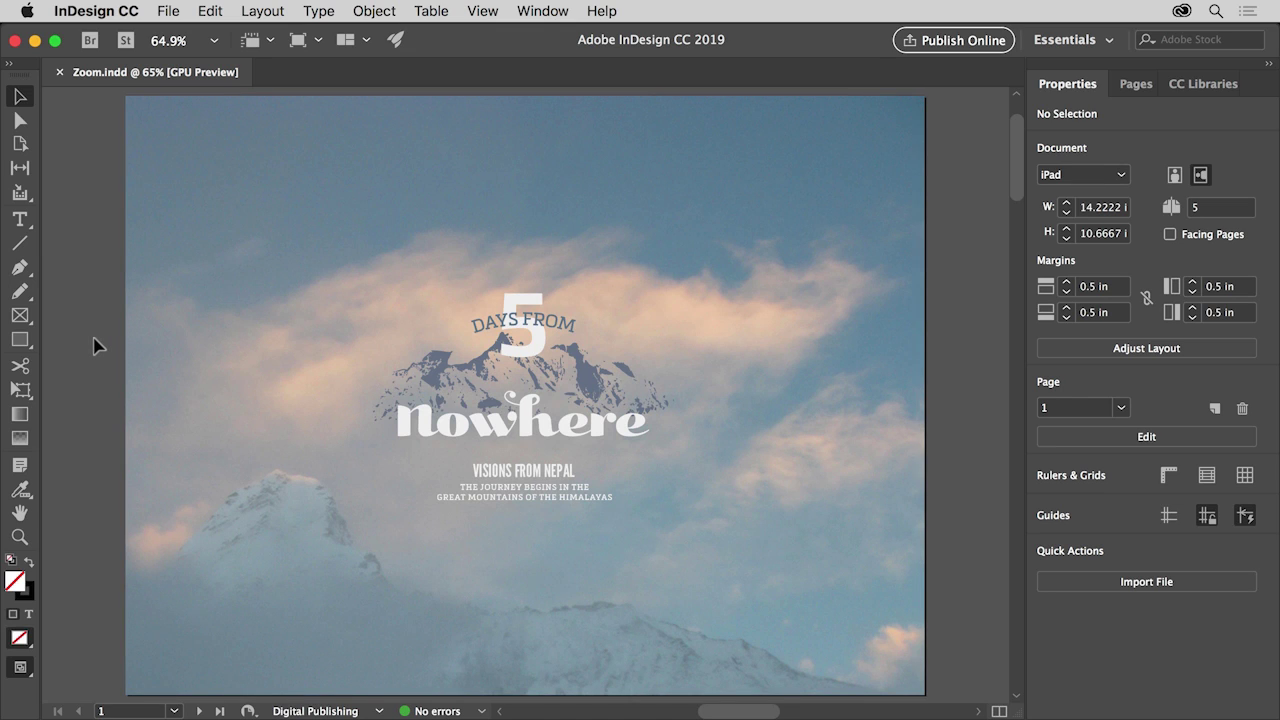
# Step: Magnify the cover's Nowhere title and subtitle text to 125% with the Zoom Tool
pyautogui.click(20, 537)
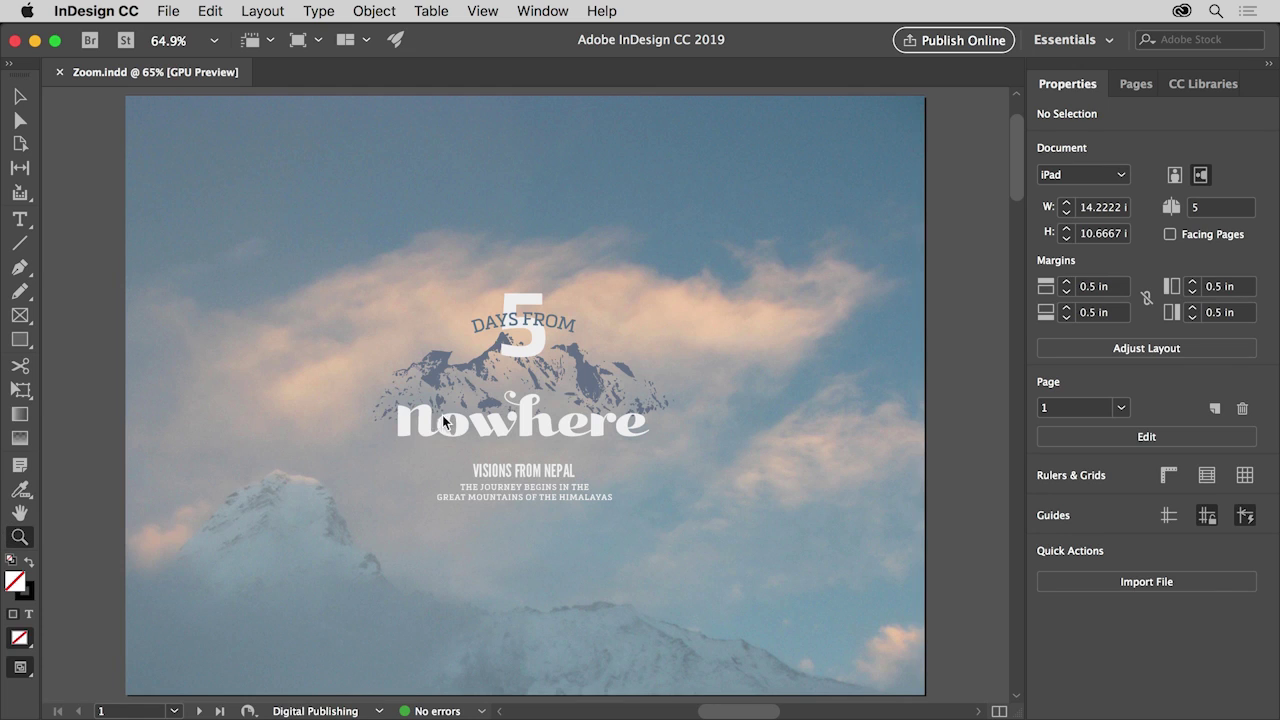
pyautogui.click(508, 389)
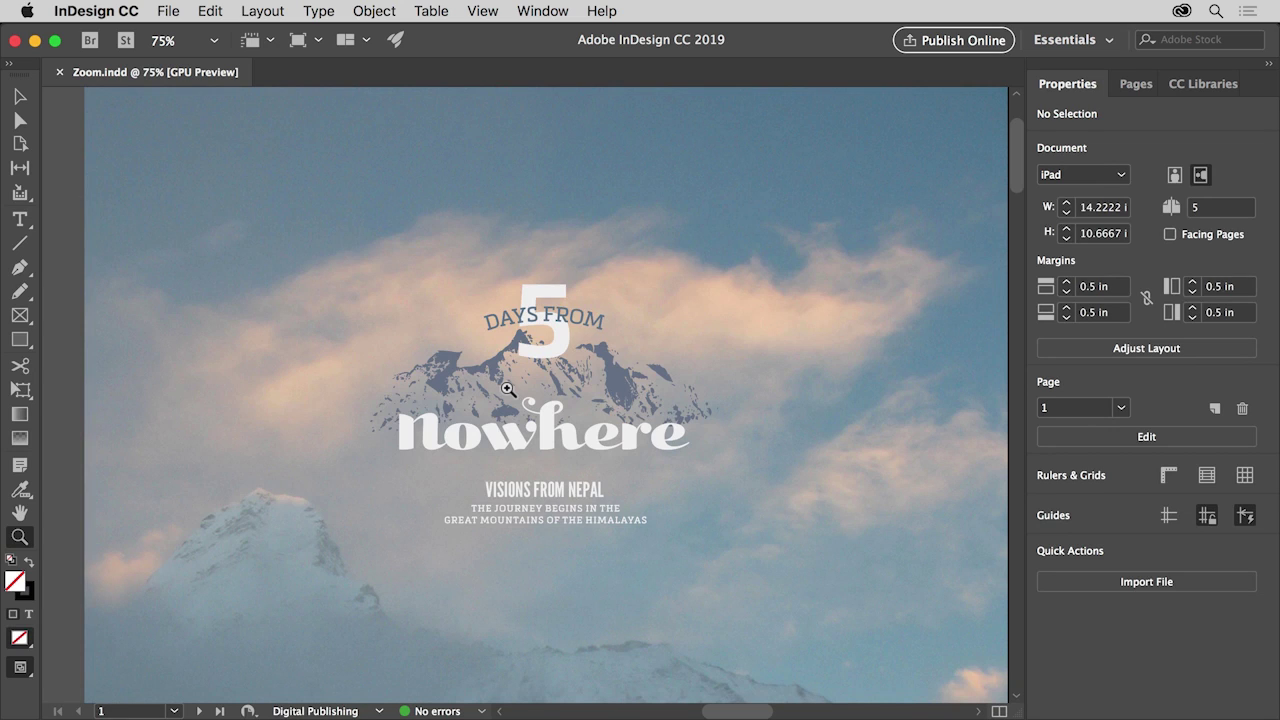
pyautogui.click(533, 524)
pyautogui.click(606, 372)
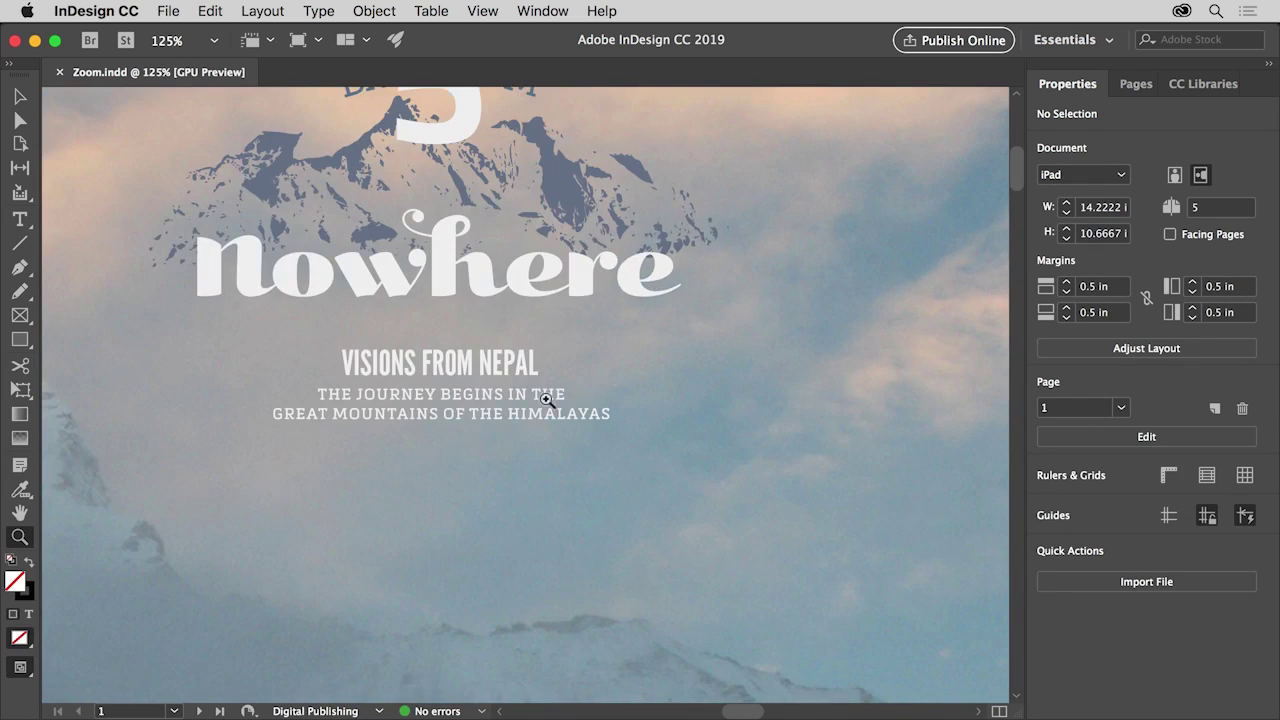
# Step: Magnify the cover's title area to 150% with the Zoom Tool, and reduce it to 75%
pyautogui.click(375, 405)
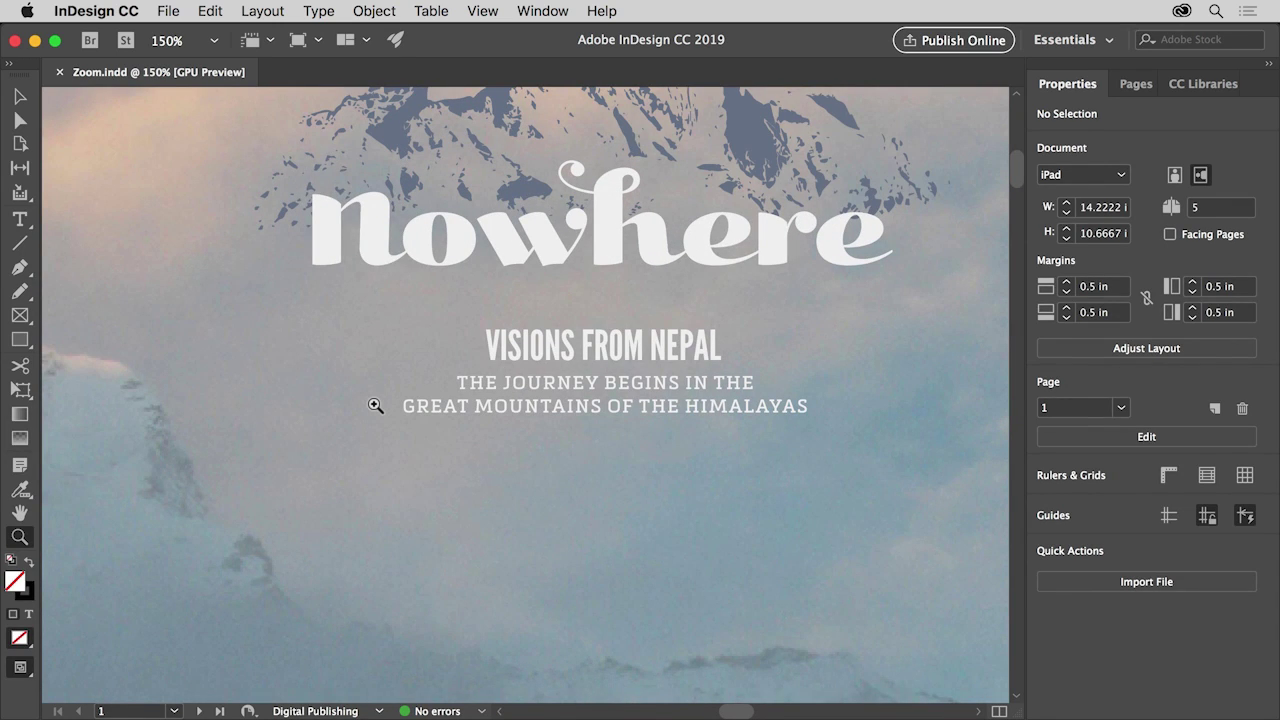
pyautogui.keyDown('alt'); pyautogui.click(406, 341); pyautogui.keyUp('alt')
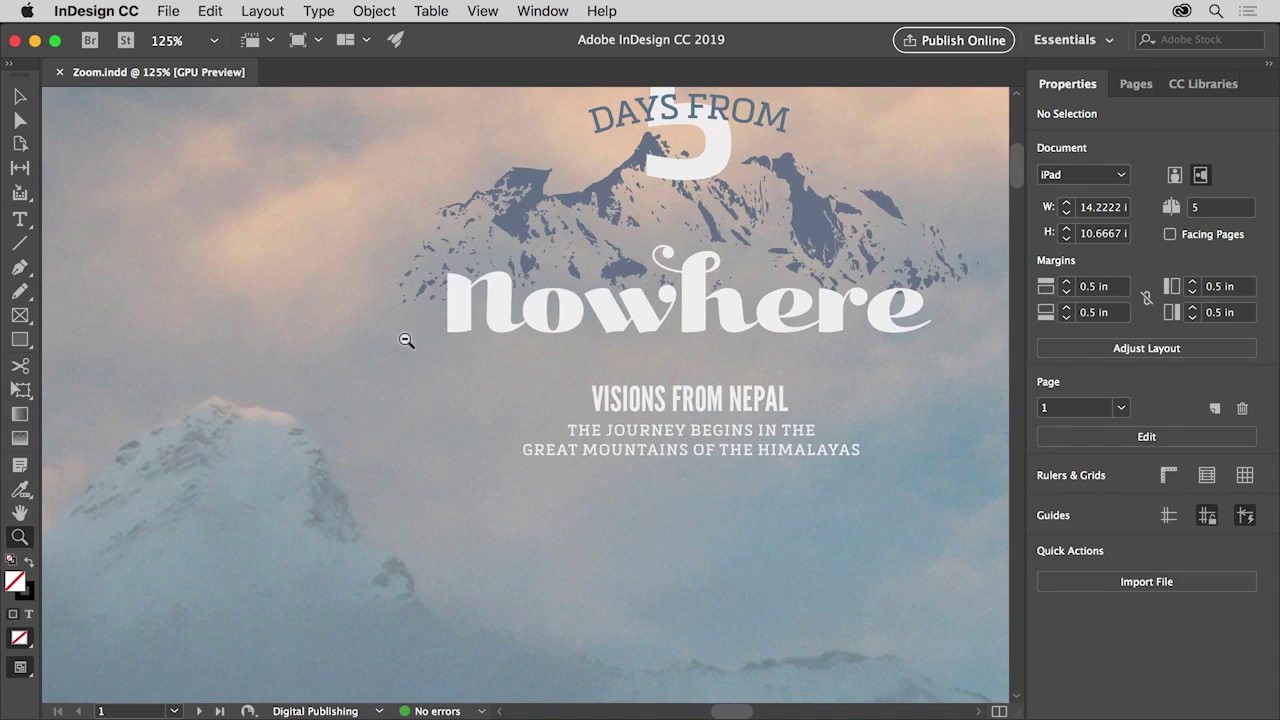
pyautogui.keyDown('alt'); pyautogui.click(665, 361); pyautogui.keyUp('alt')
pyautogui.keyDown('alt'); pyautogui.click(617, 319); pyautogui.keyUp('alt')
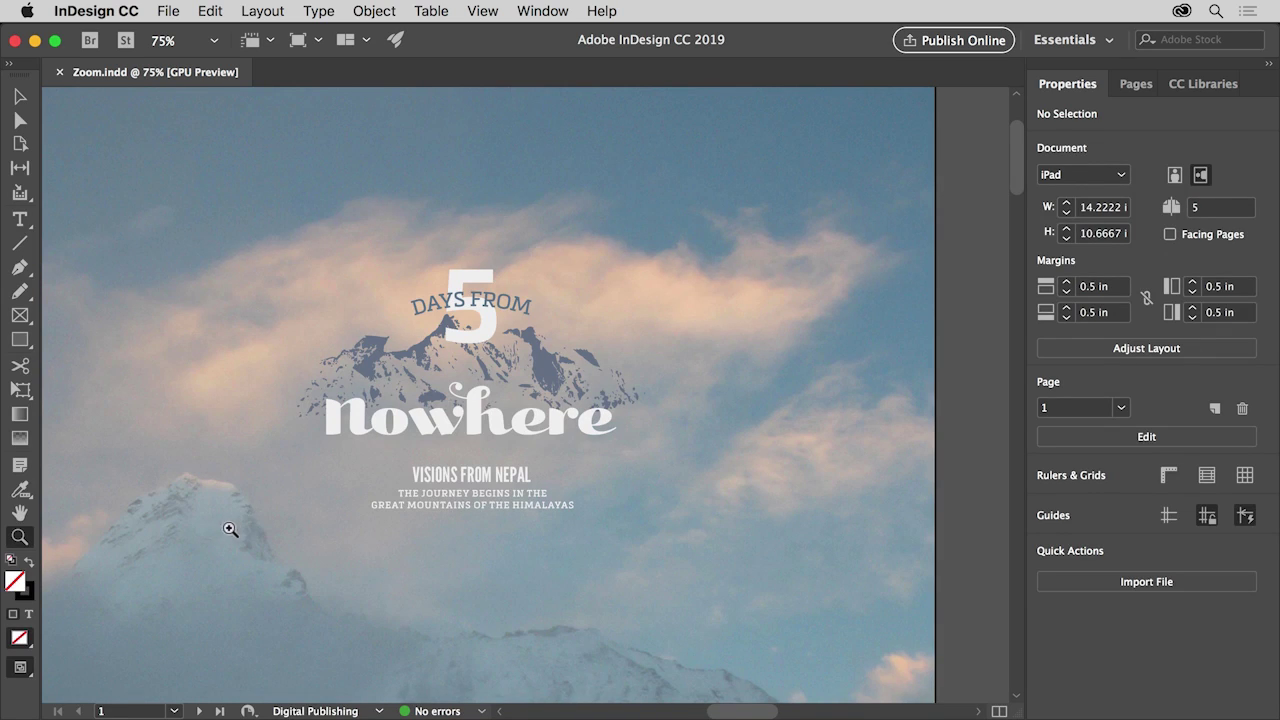
# Step: Pan around the cover with the Hand Tool and move down to the photo layout on page 2
pyautogui.click(20, 513)
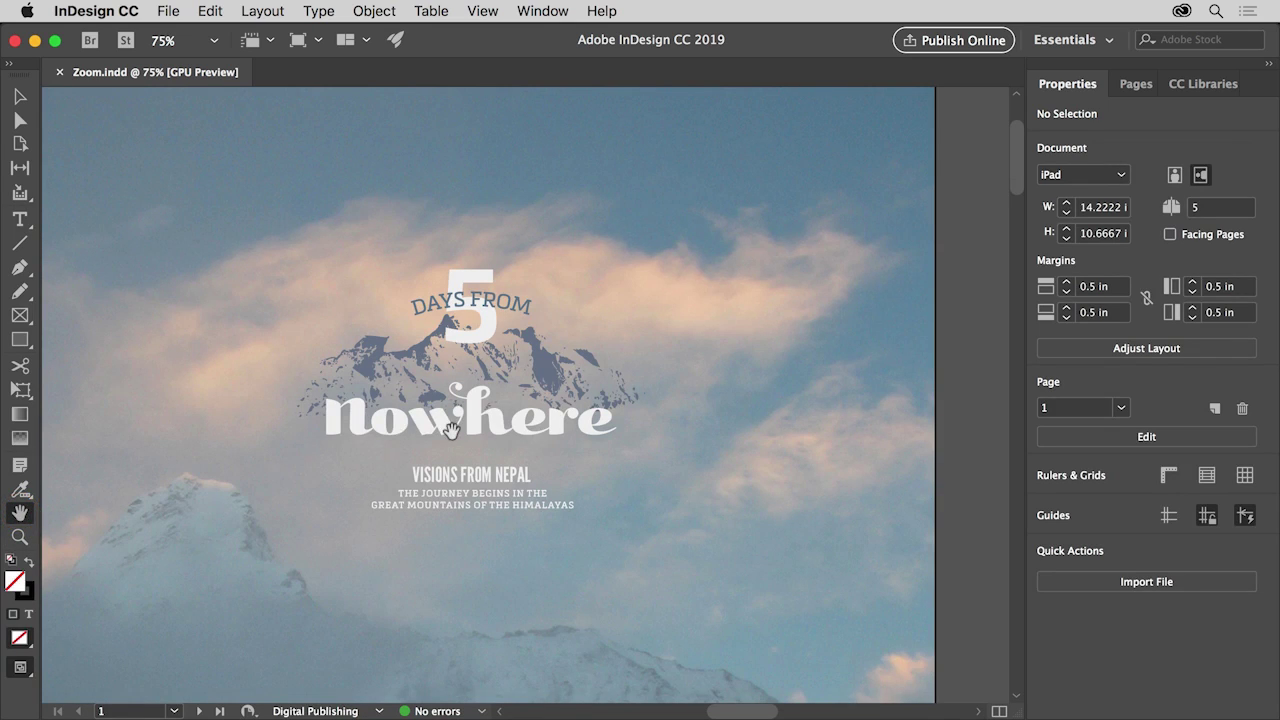
pyautogui.moveTo(451, 428); pyautogui.dragTo(546, 203)
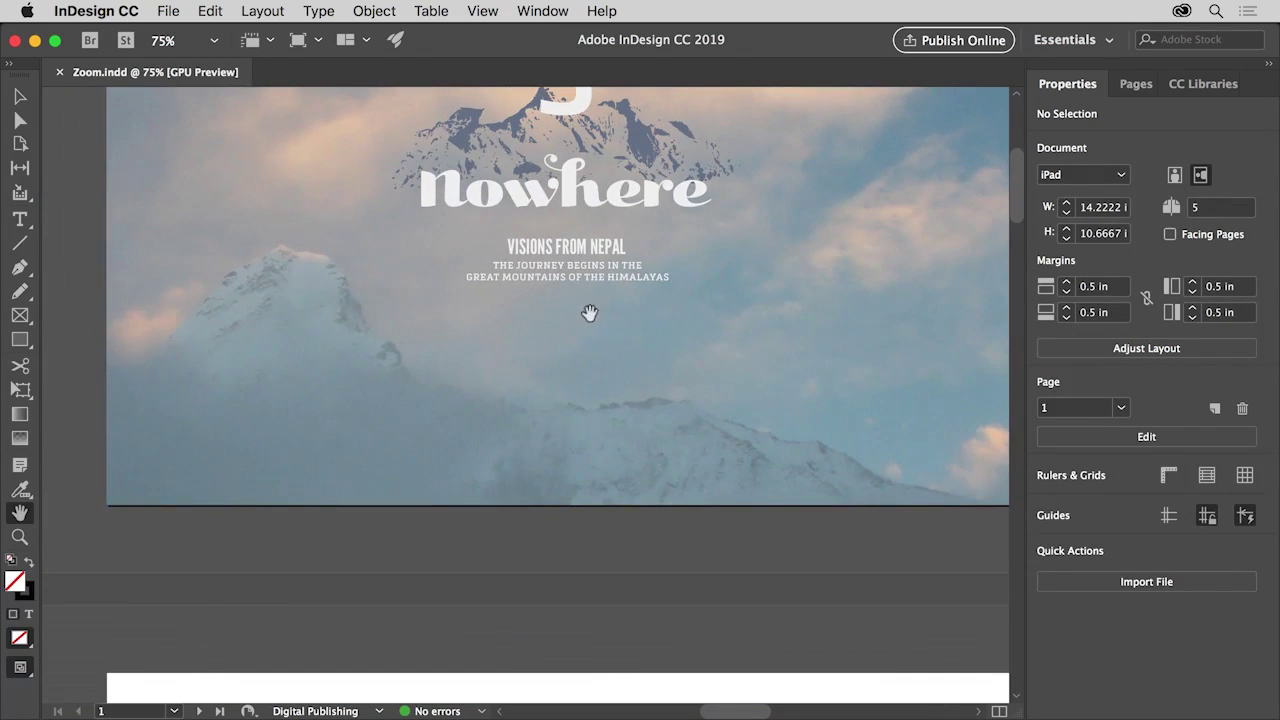
pyautogui.moveTo(638, 361); pyautogui.dragTo(349, 371)
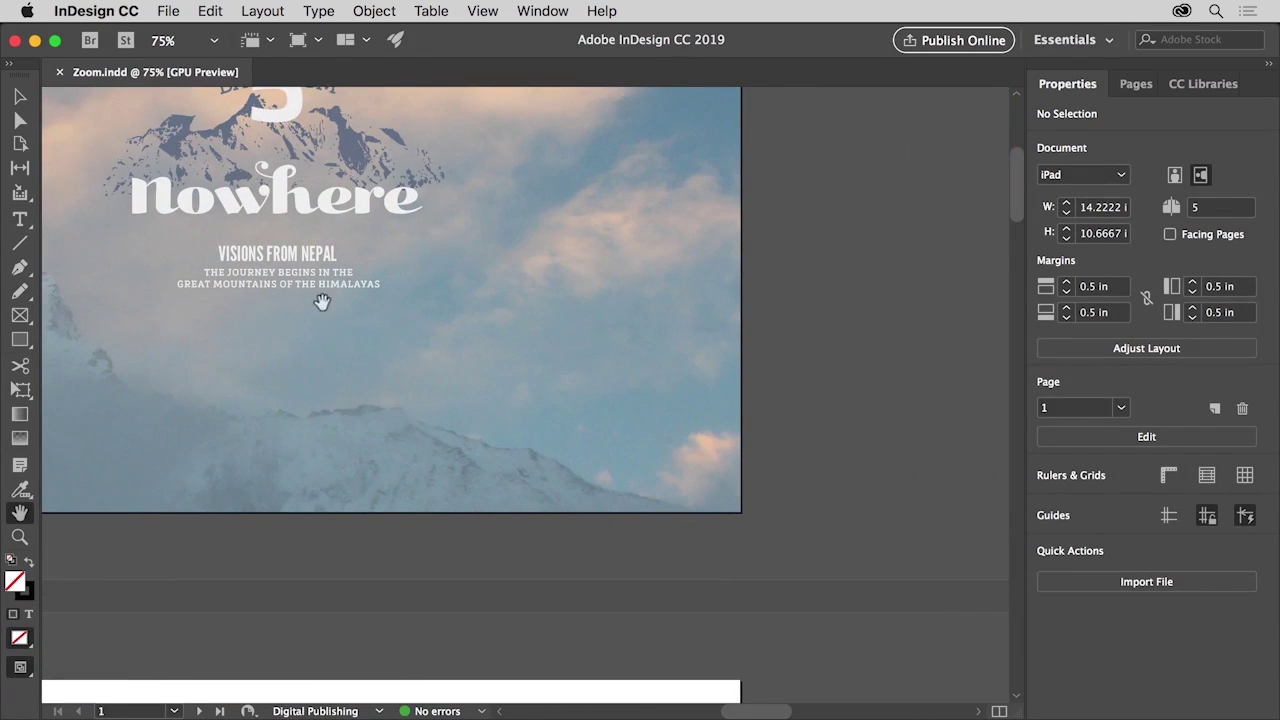
pyautogui.moveTo(210, 135); pyautogui.dragTo(441, 152)
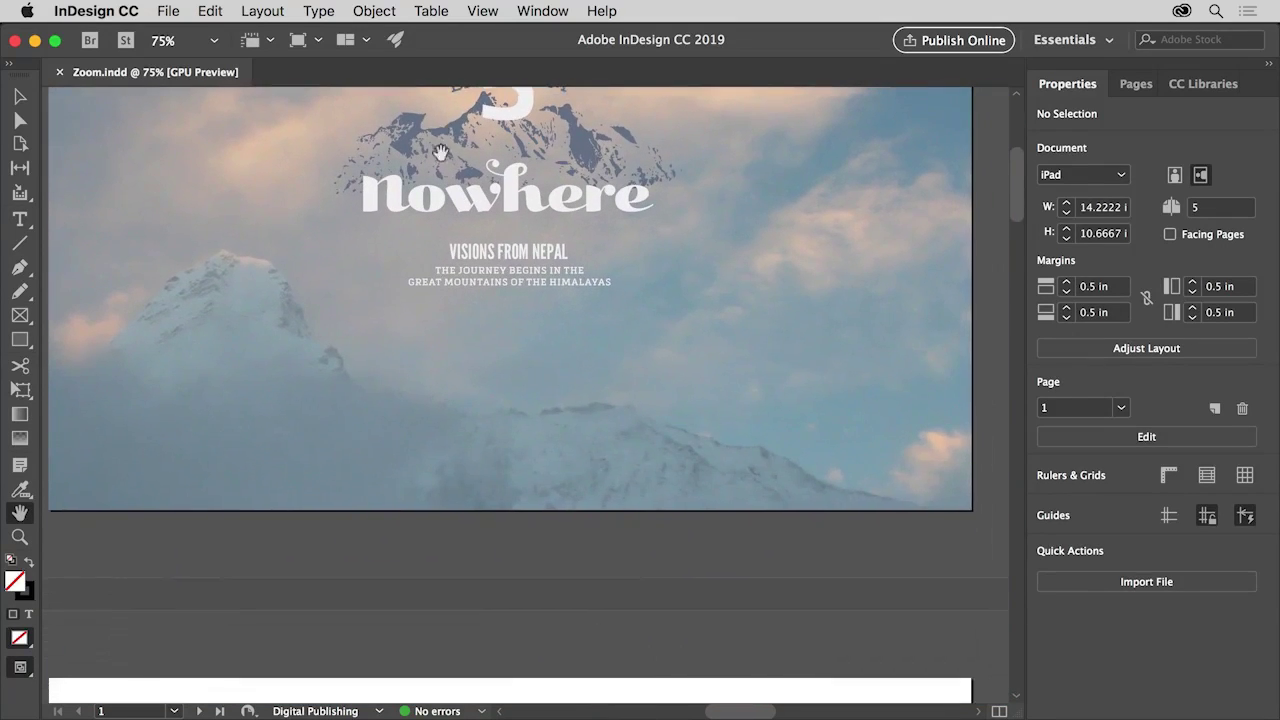
pyautogui.moveTo(524, 363); pyautogui.dragTo(600, 78)
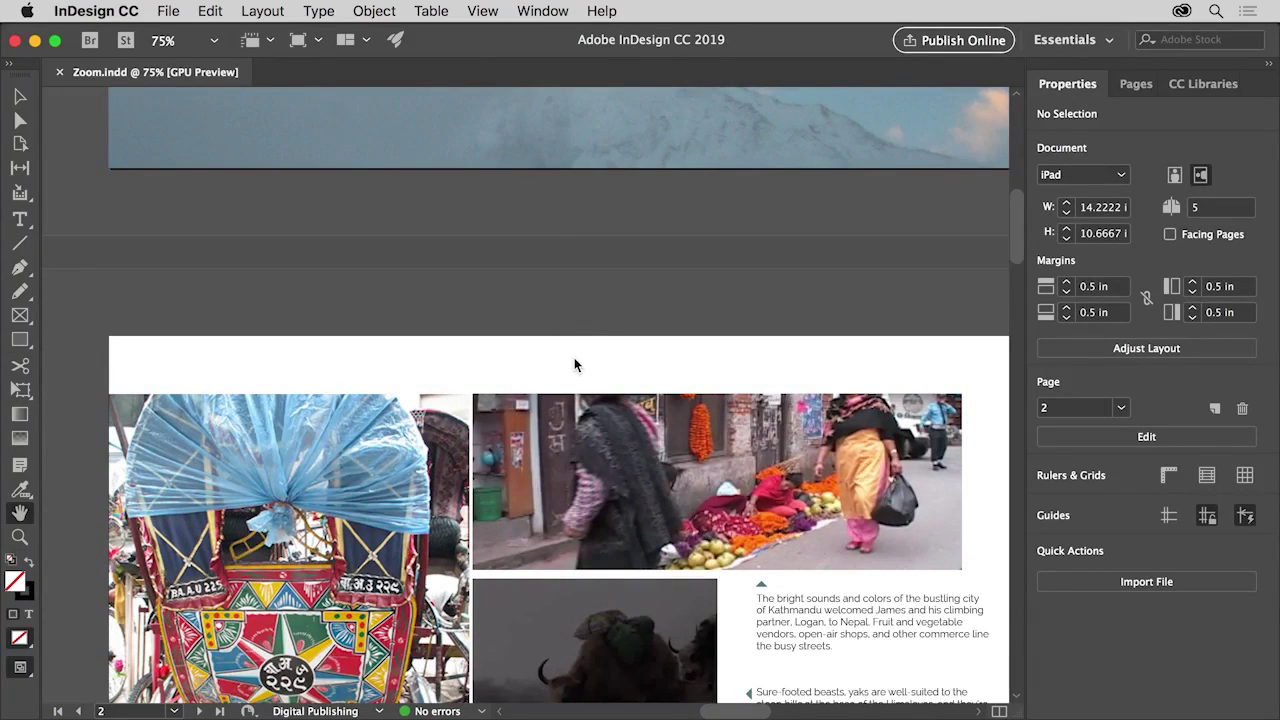
pyautogui.moveTo(574, 358); pyautogui.dragTo(559, 149)
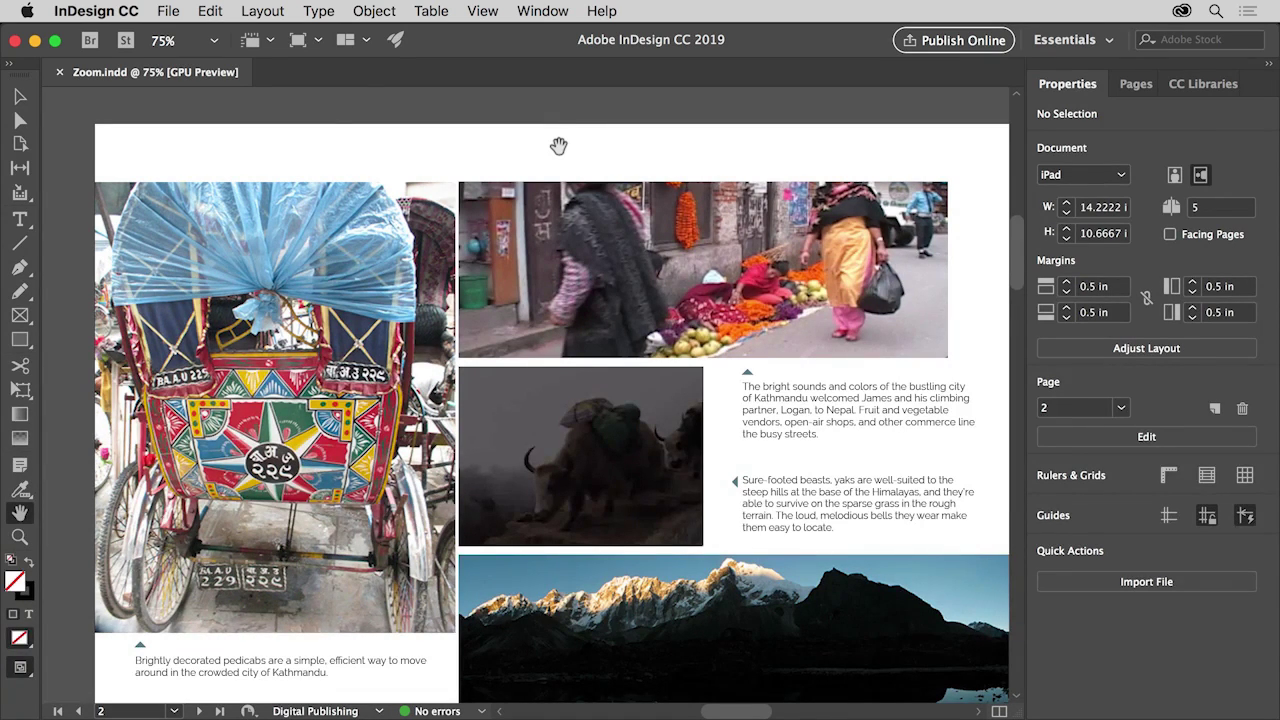
# Step: Fit page 2 in the window, and set the document's zoom level to 25%
pyautogui.click(484, 12)
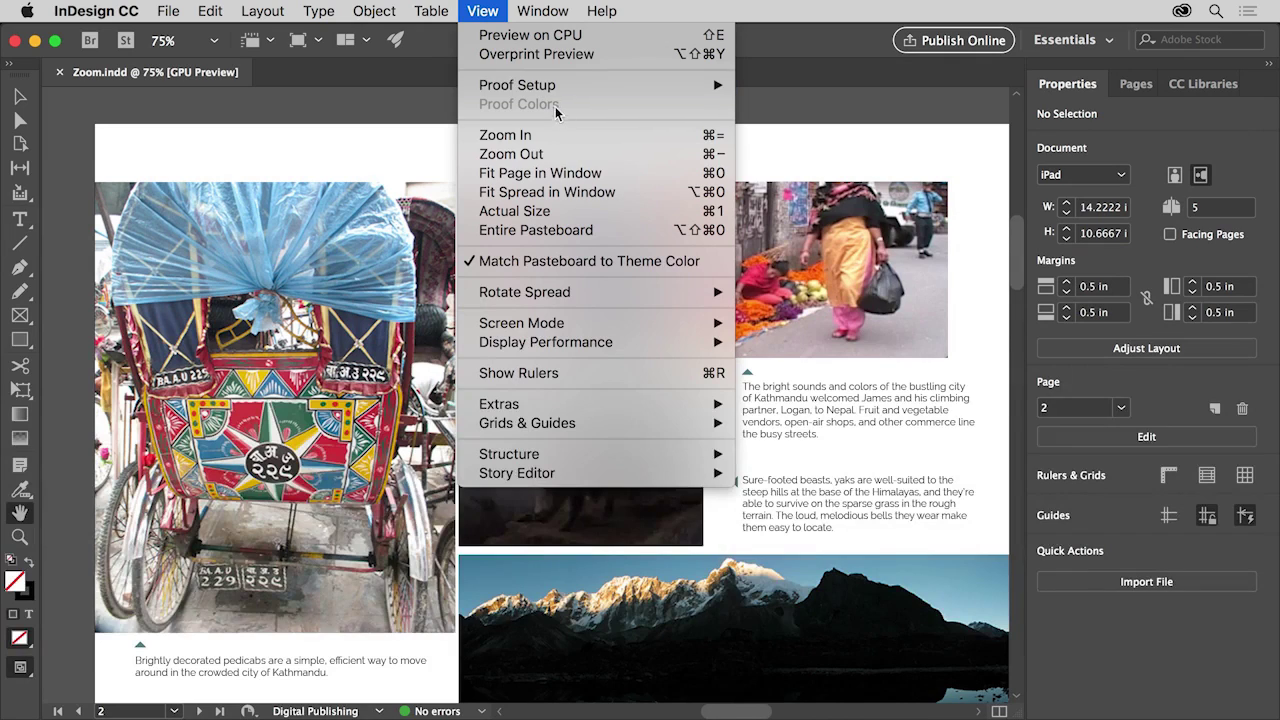
pyautogui.click(593, 172)
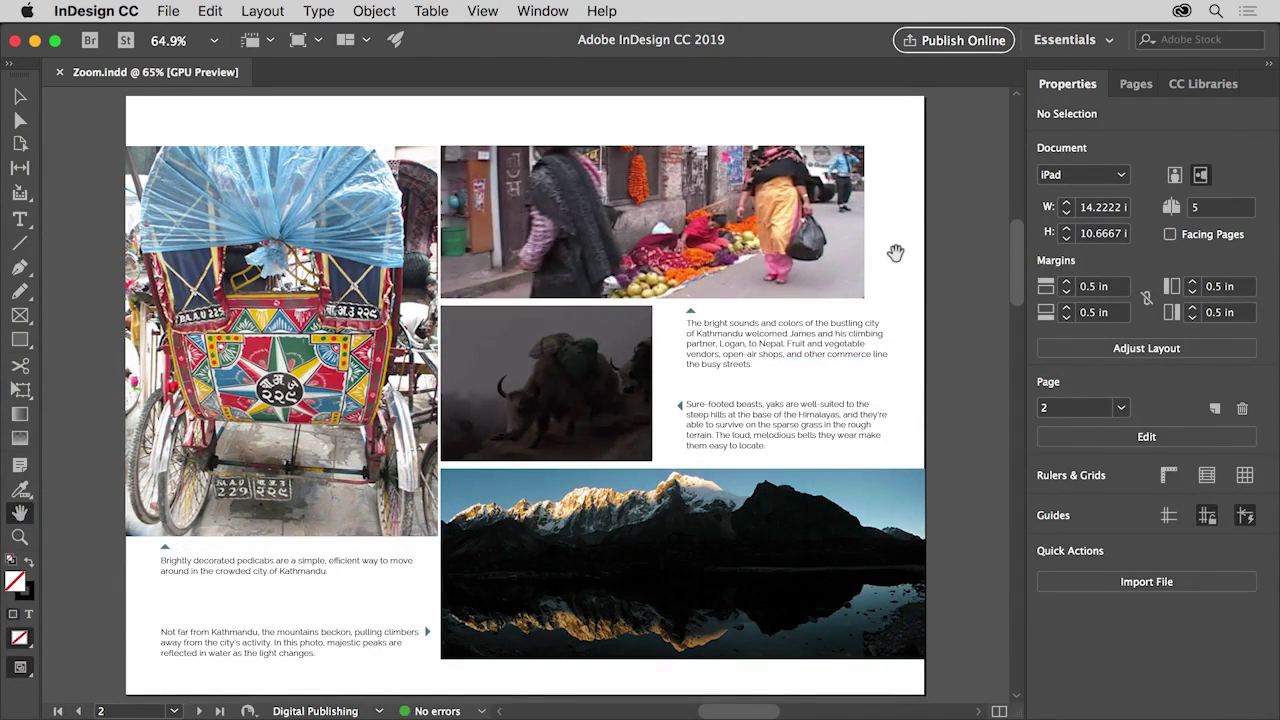
pyautogui.click(214, 45)
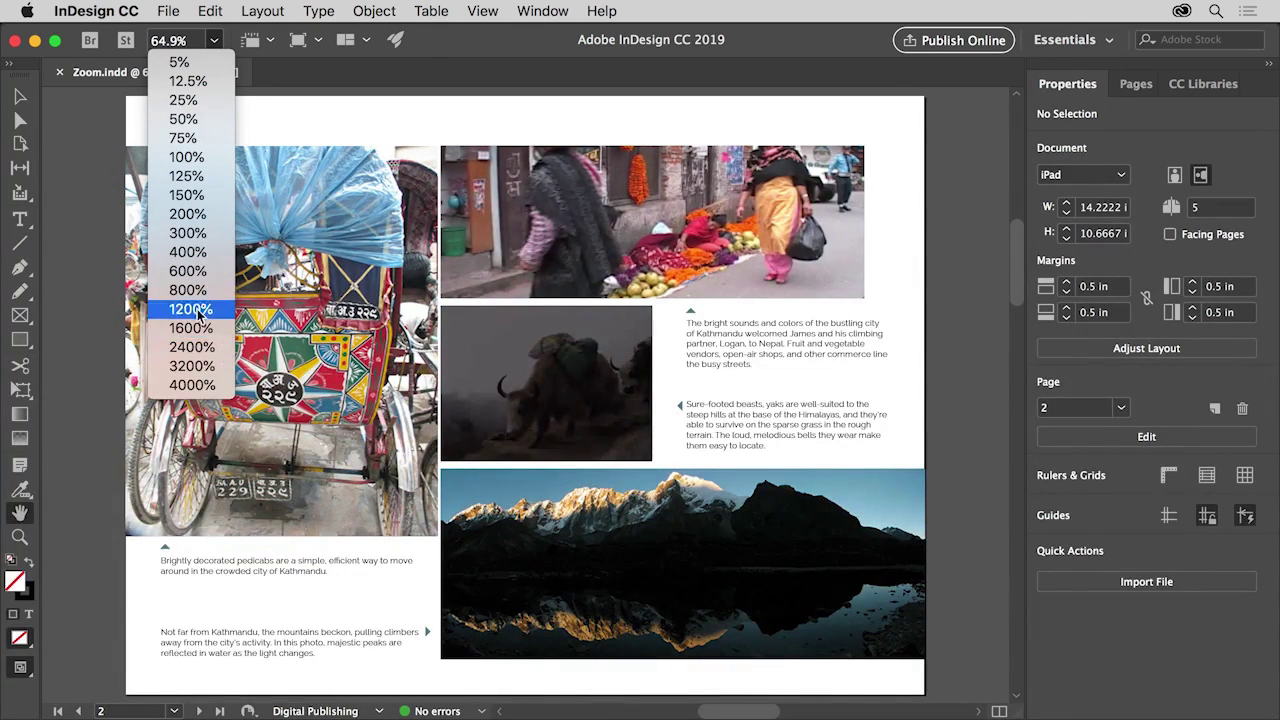
pyautogui.click(203, 100)
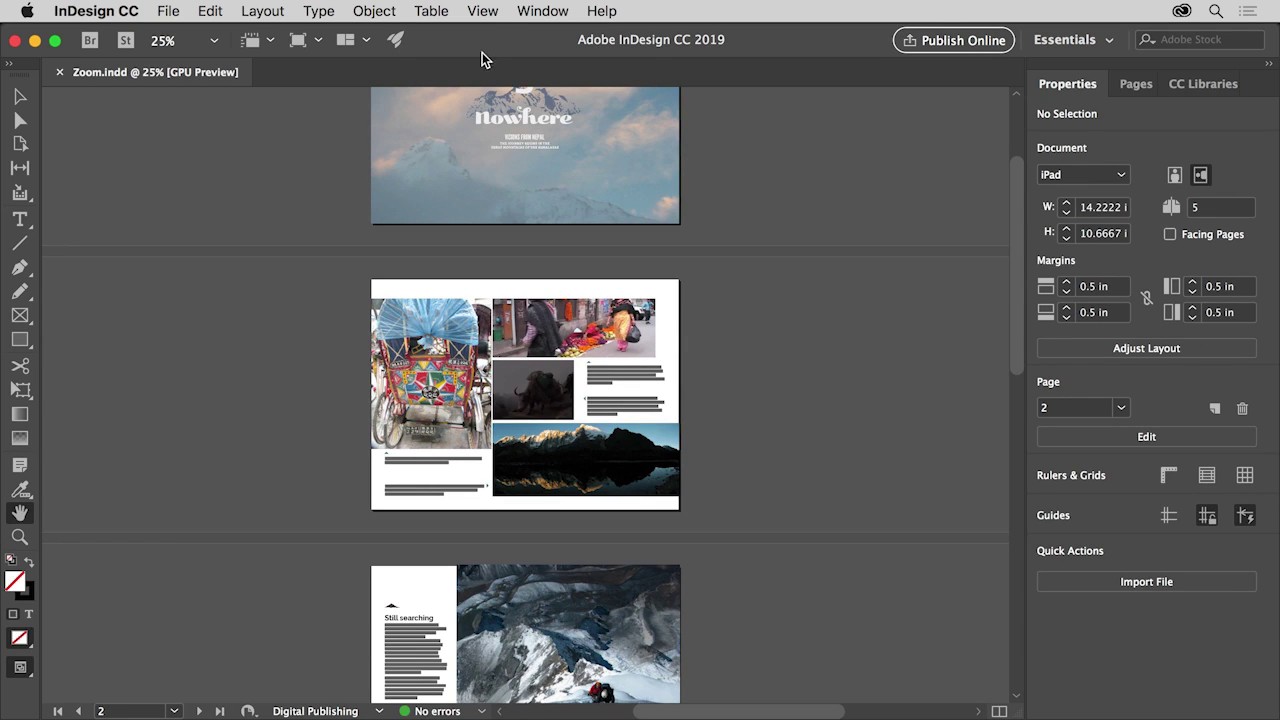
# Step: Zoom in on page 2 to 50%, and fit the page in the window again
pyautogui.click(489, 12)
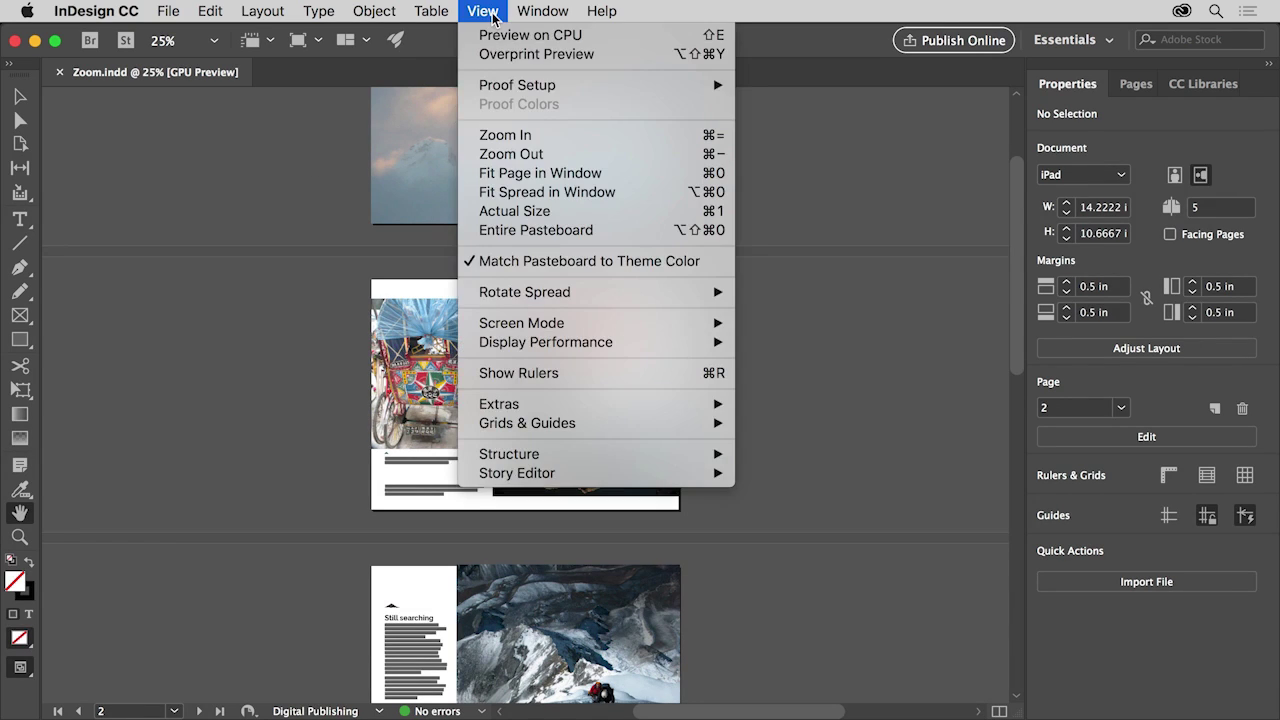
pyautogui.click(545, 134)
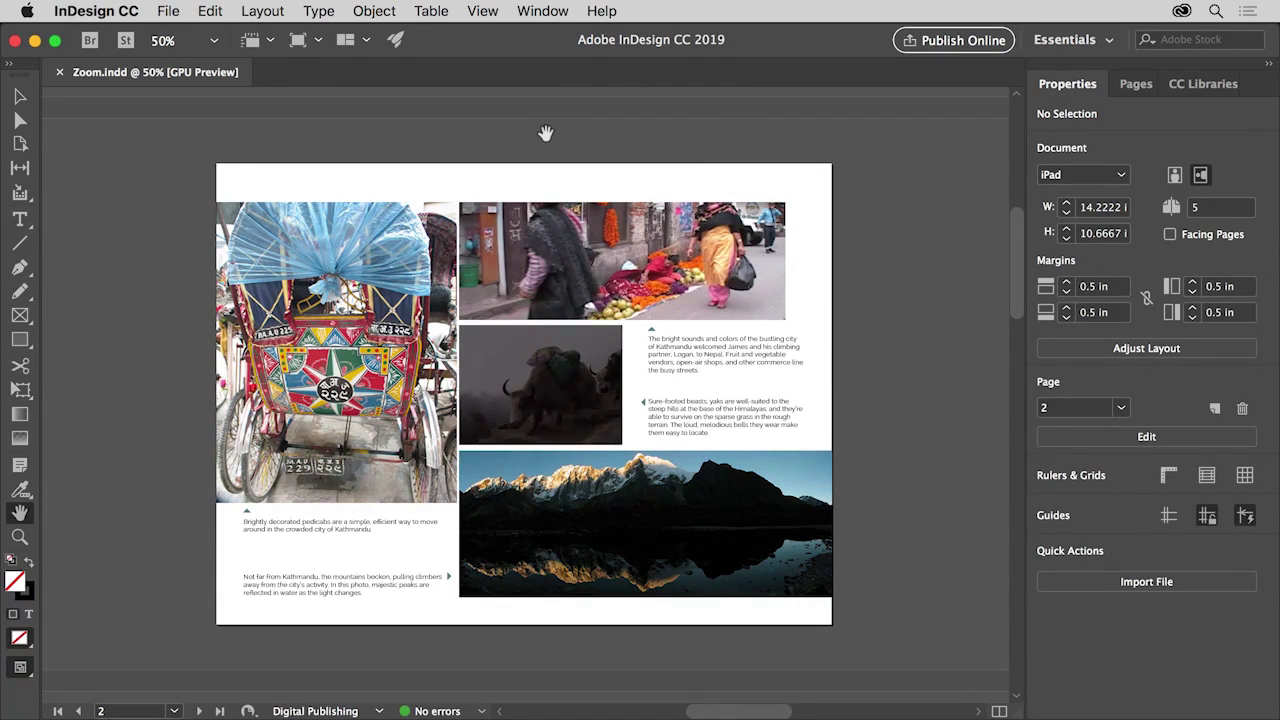
pyautogui.click(484, 11)
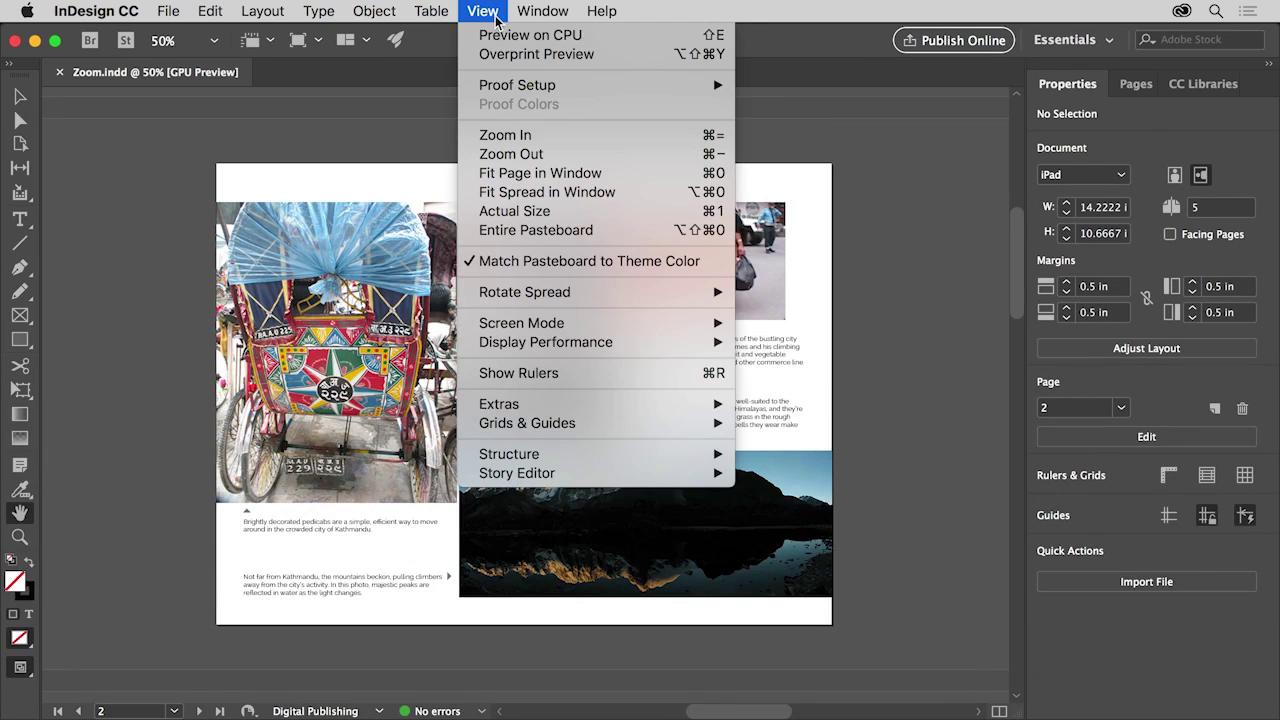
pyautogui.click(600, 177)
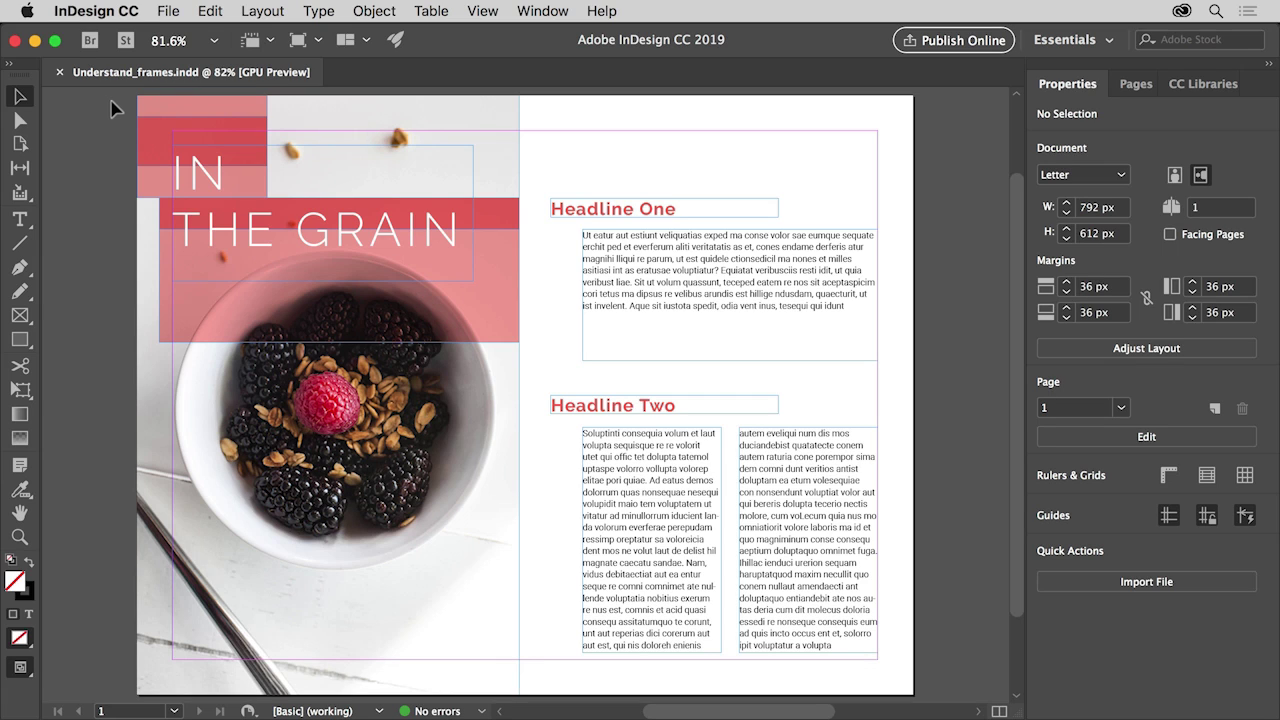
# Step: Draw an empty text frame about 186 by 136 px on the pasteboard beside the In the Grain cover image in Understand_frames.indd
pyautogui.click(482, 11)
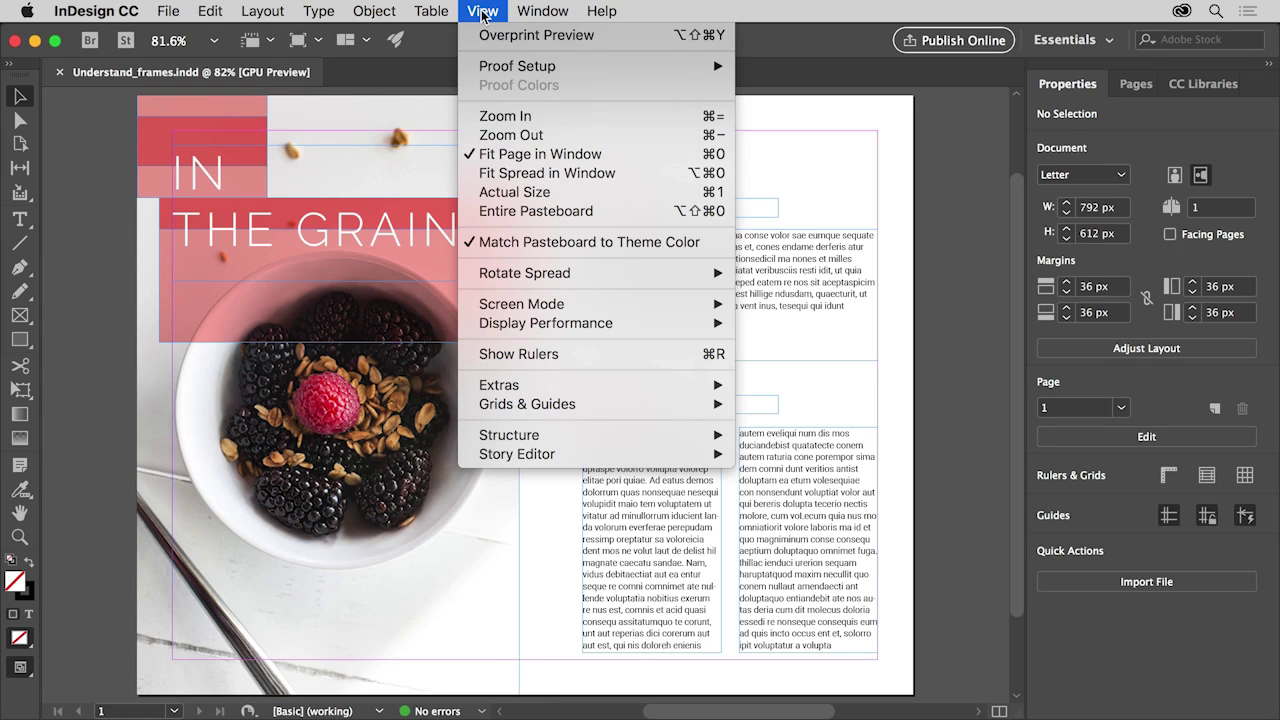
pyautogui.click(555, 155)
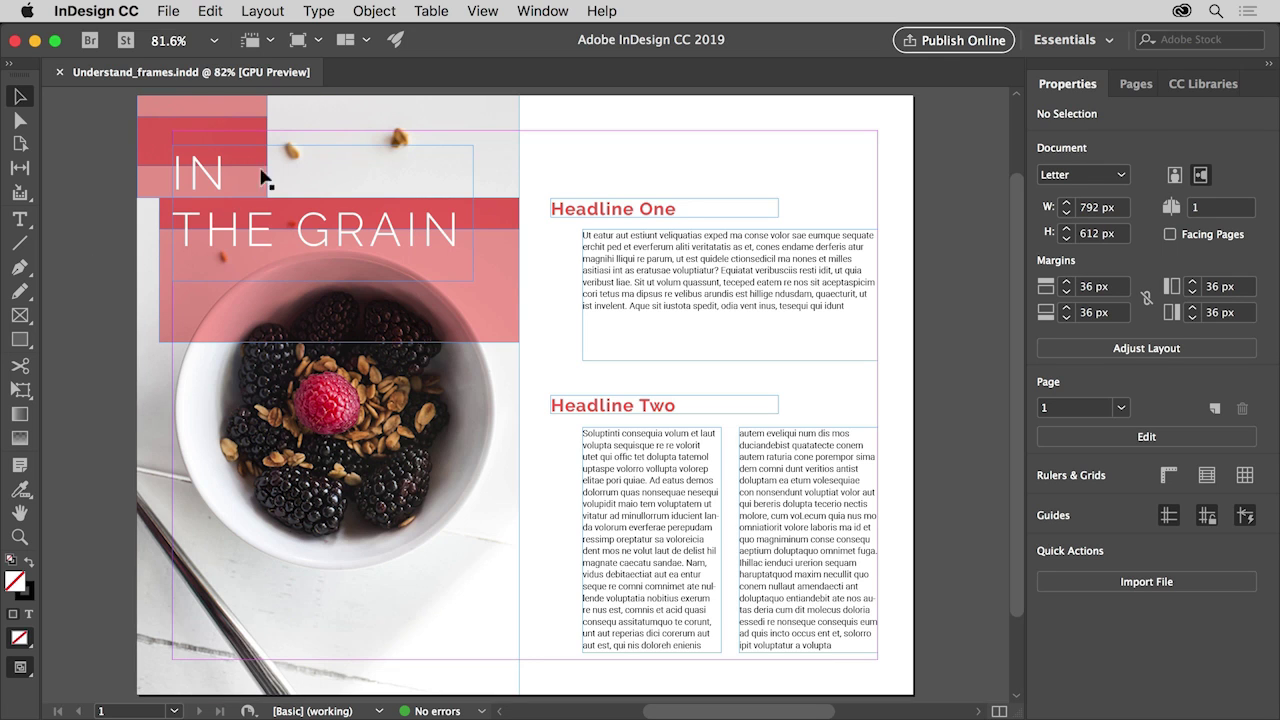
pyautogui.click(480, 12)
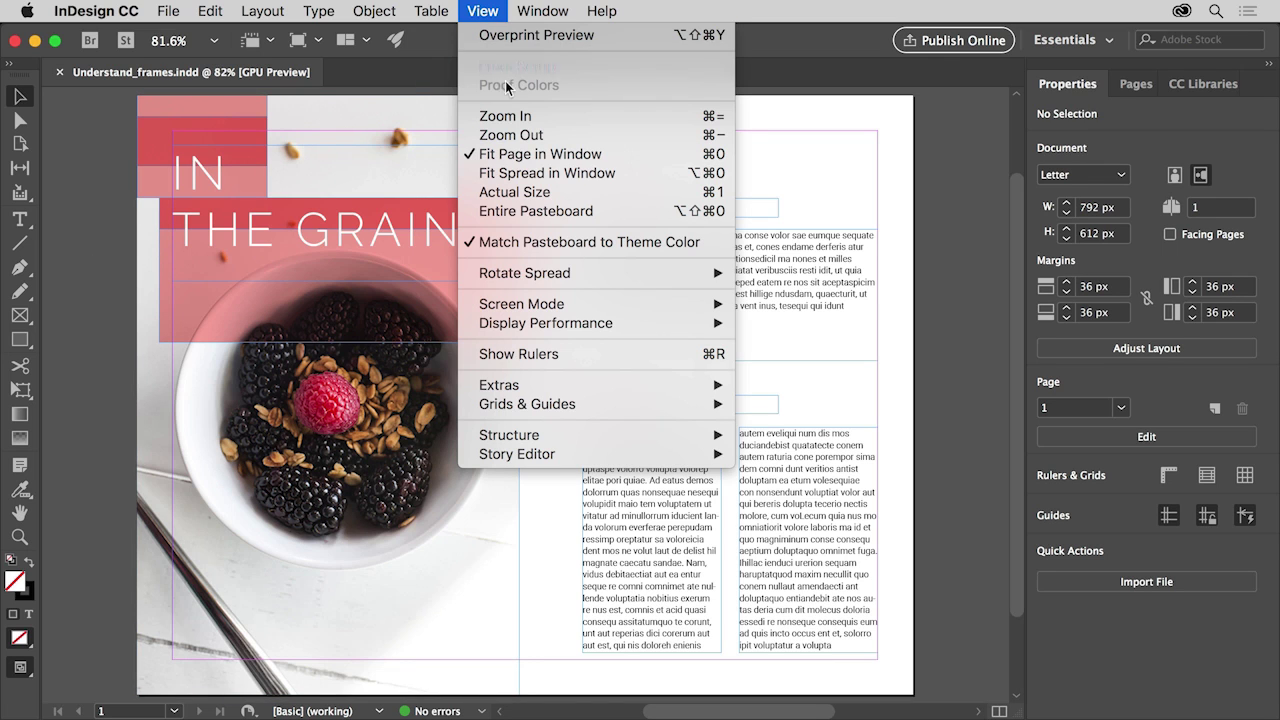
pyautogui.click(548, 135)
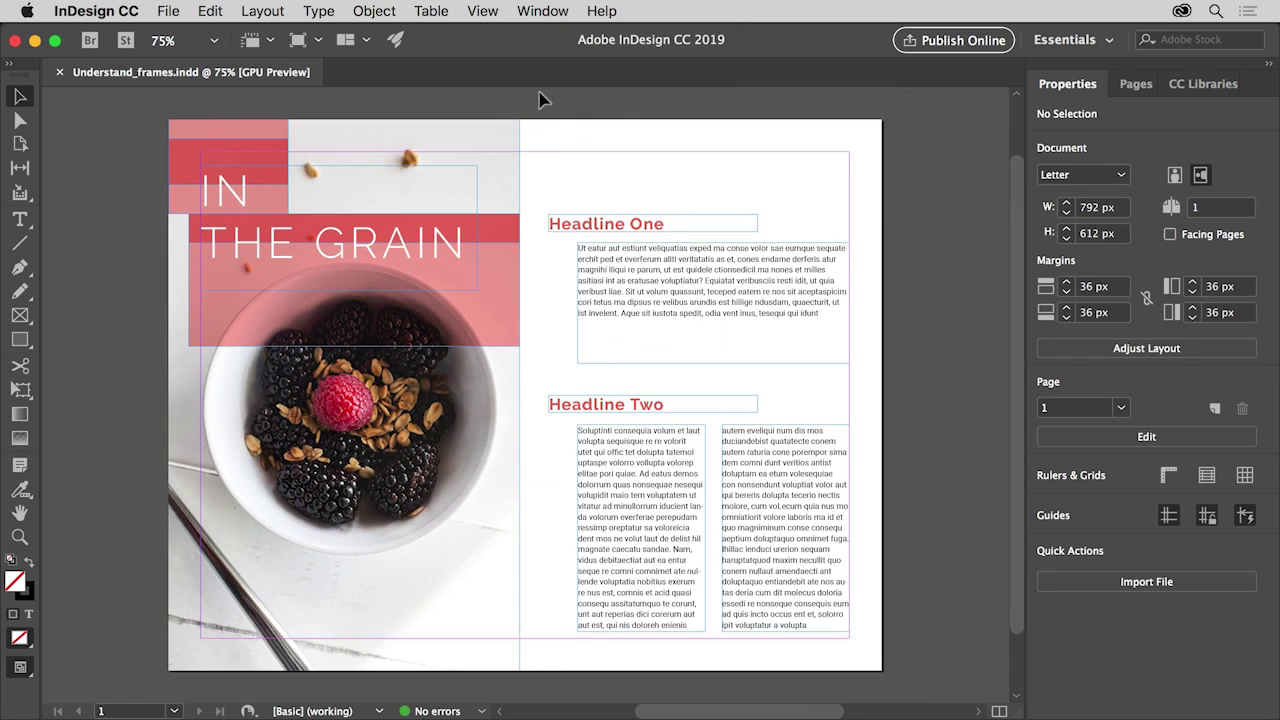
pyautogui.click(482, 12)
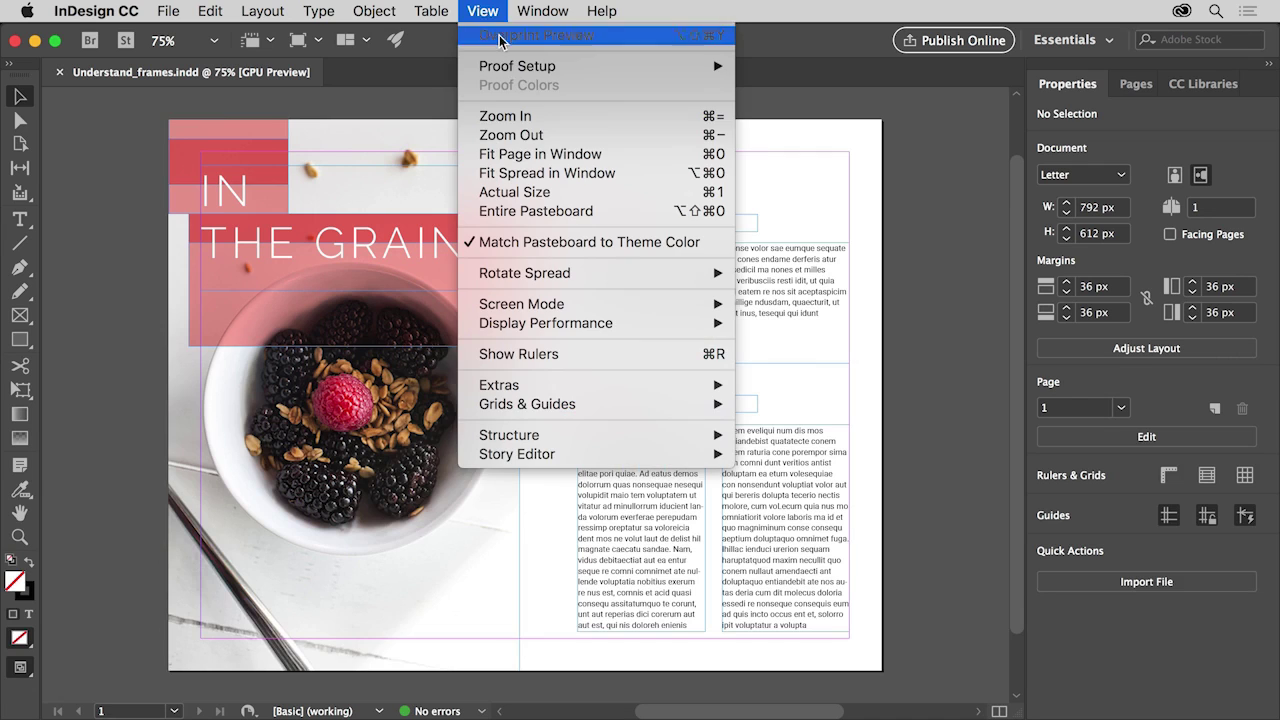
pyautogui.click(552, 136)
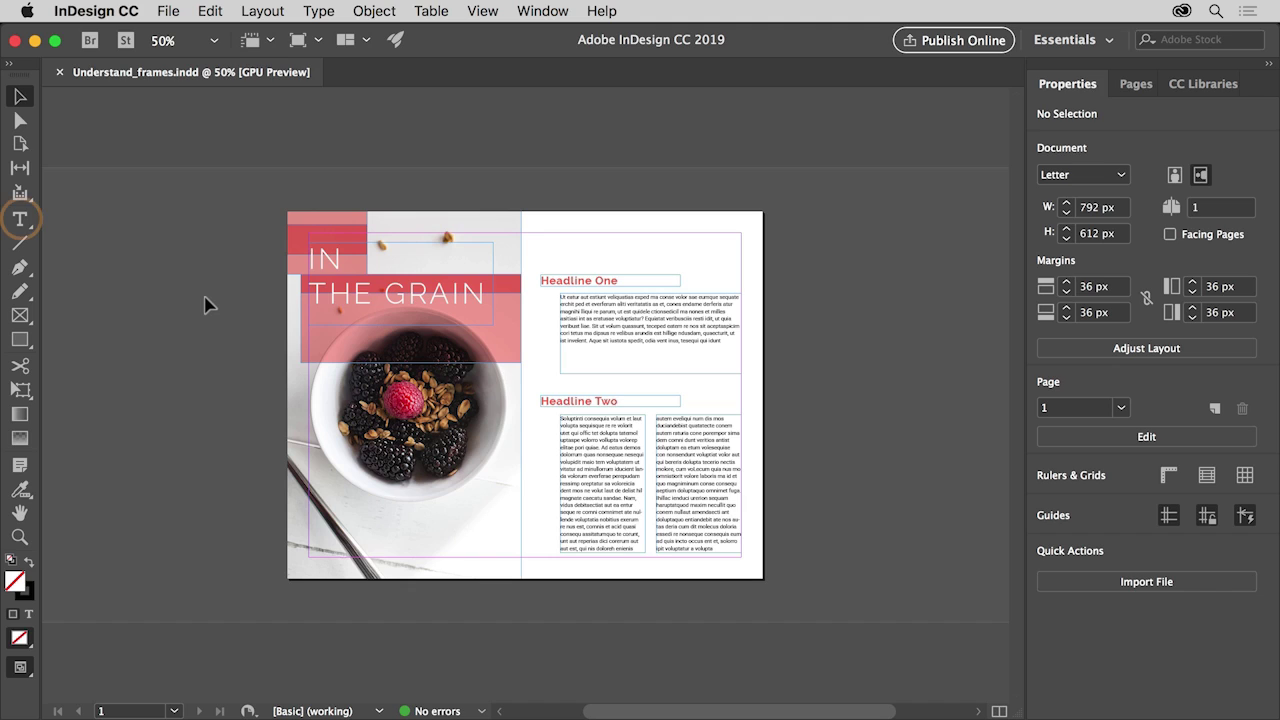
pyautogui.click(20, 221)
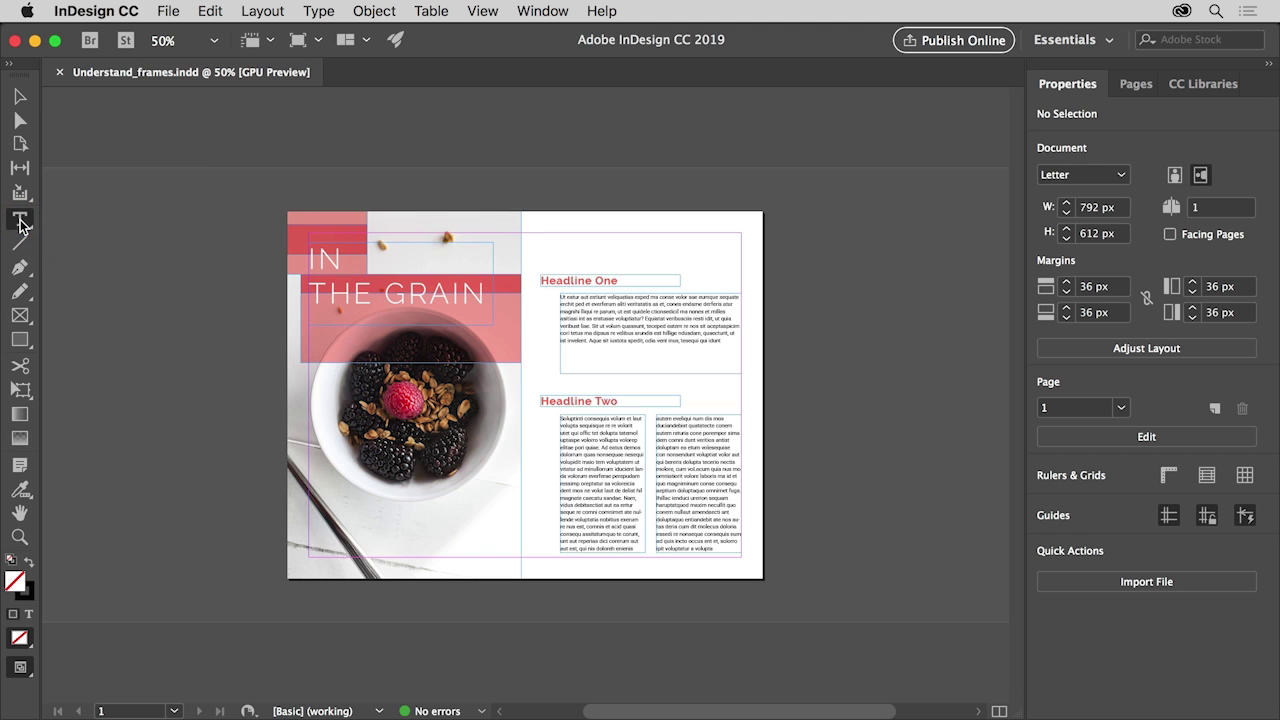
pyautogui.moveTo(120, 257); pyautogui.dragTo(232, 337)
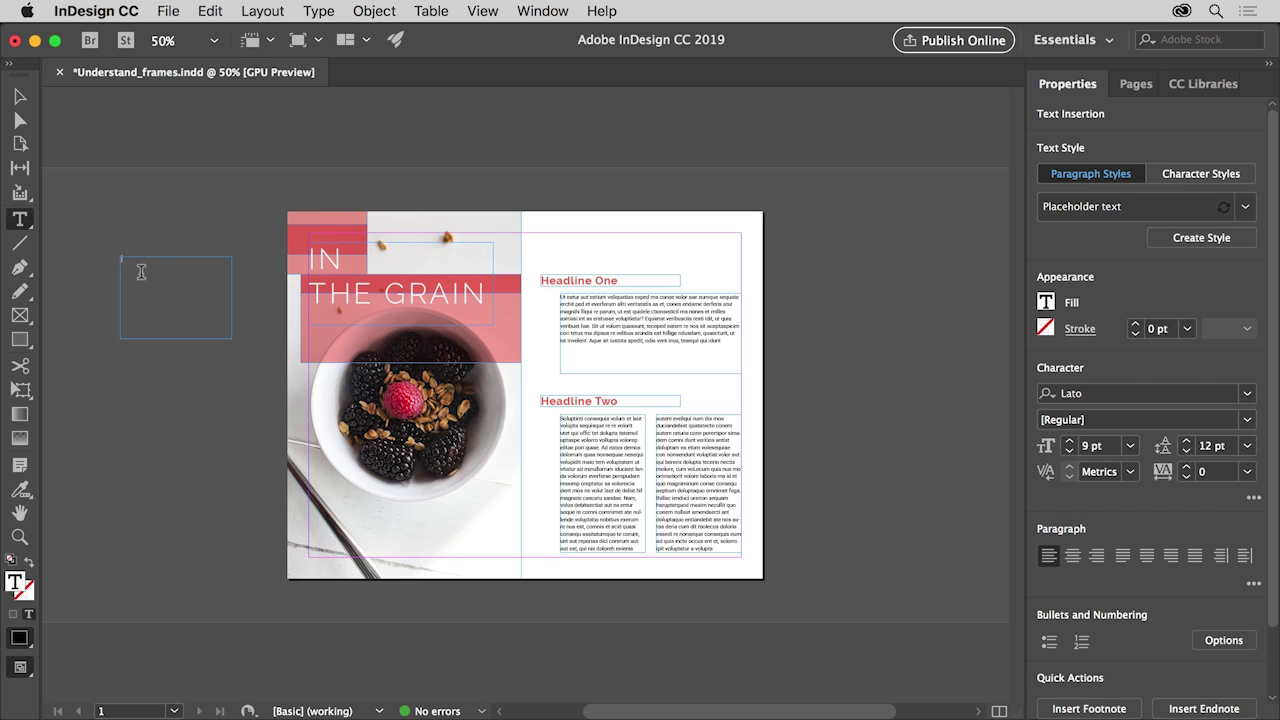
# Step: Activate the Rectangle Frame Tool and show the Ellipse and Polygon Frame Tools grouped with it
pyautogui.click(21, 316)
pyautogui.click(20, 317)
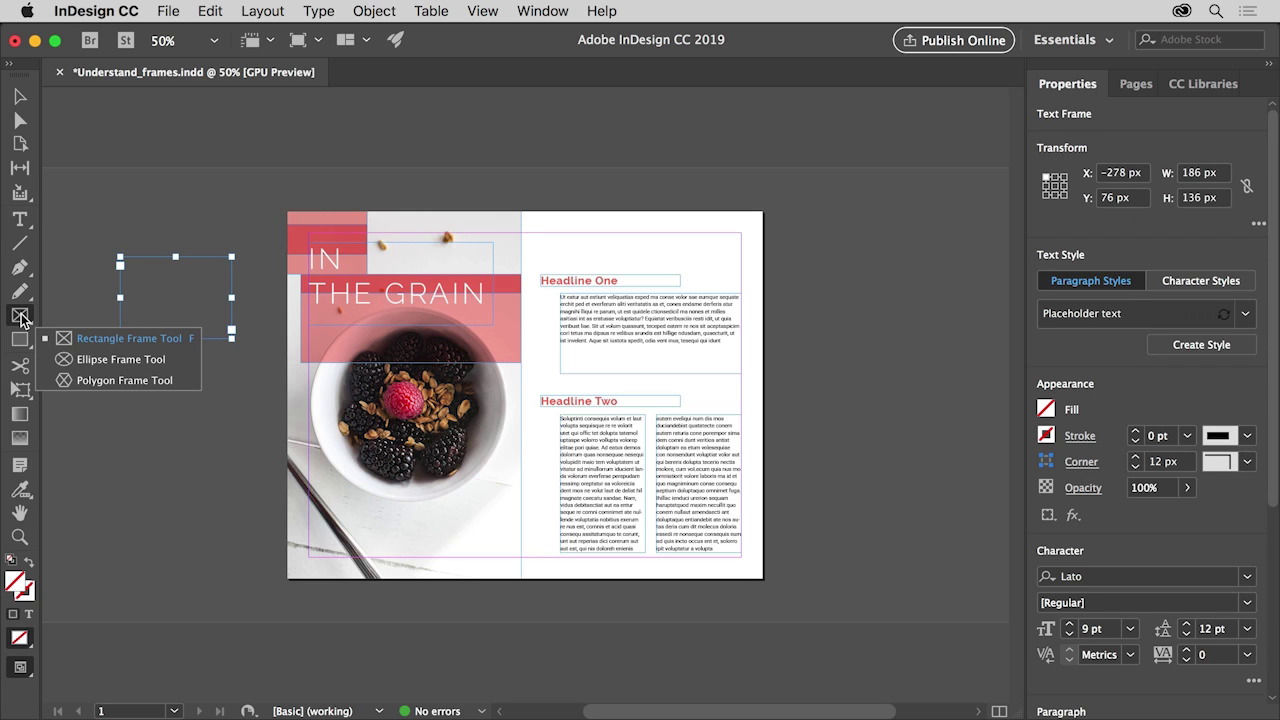